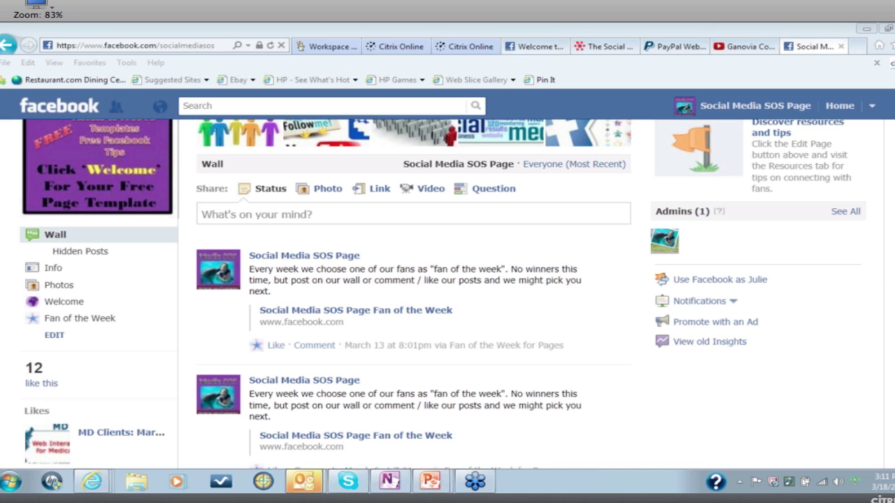
Leave the Social Media SOS Page wall and open the page's Home news feed.
scroll(447, 294, up, 1)
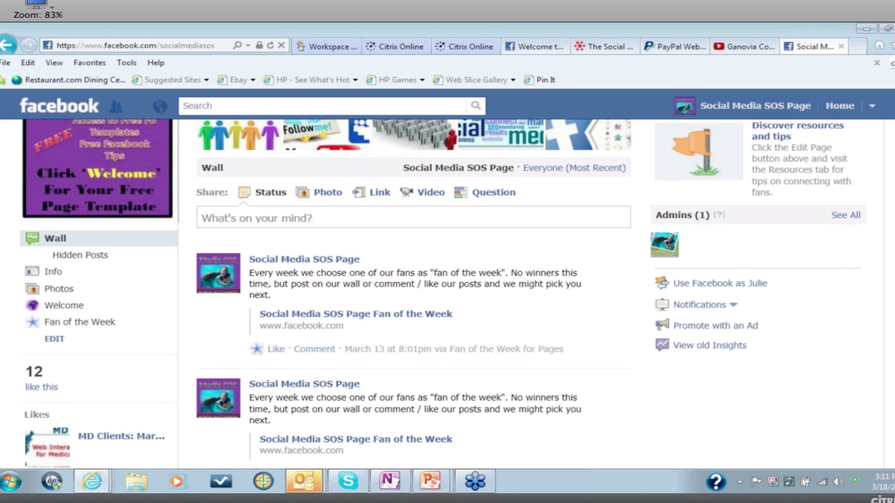
scroll(447, 294, up, 3)
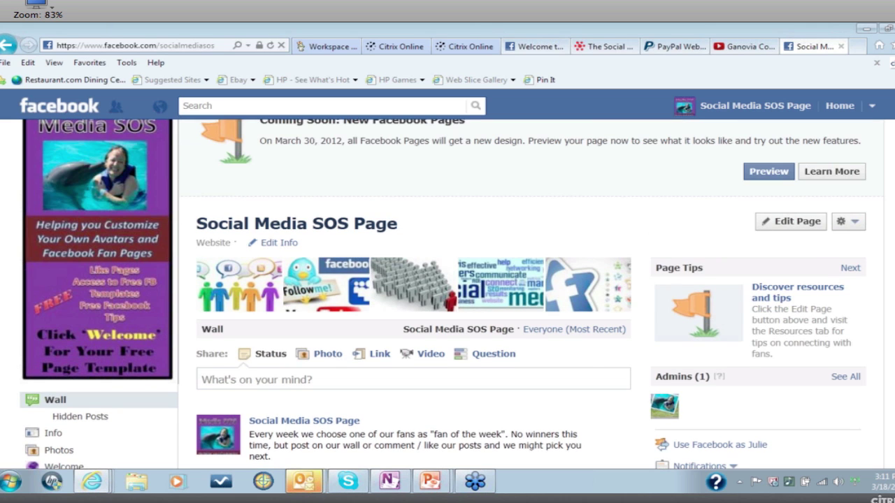
scroll(448, 294, up, 1)
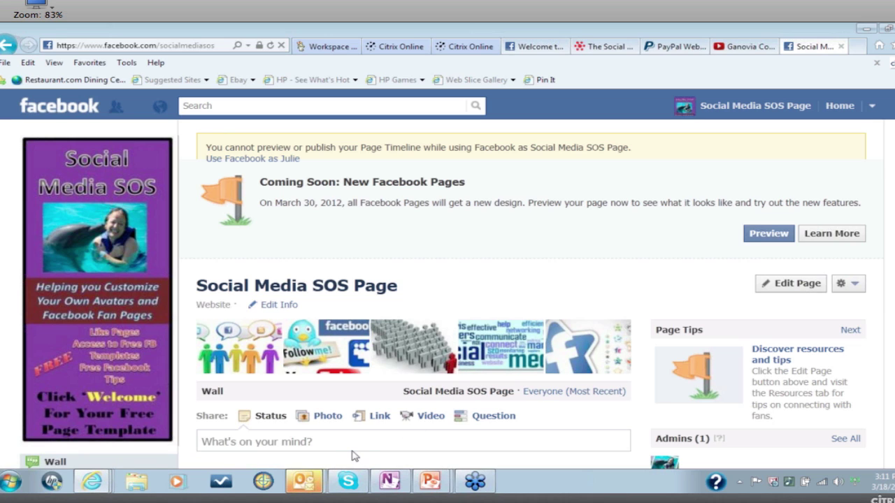
click(839, 105)
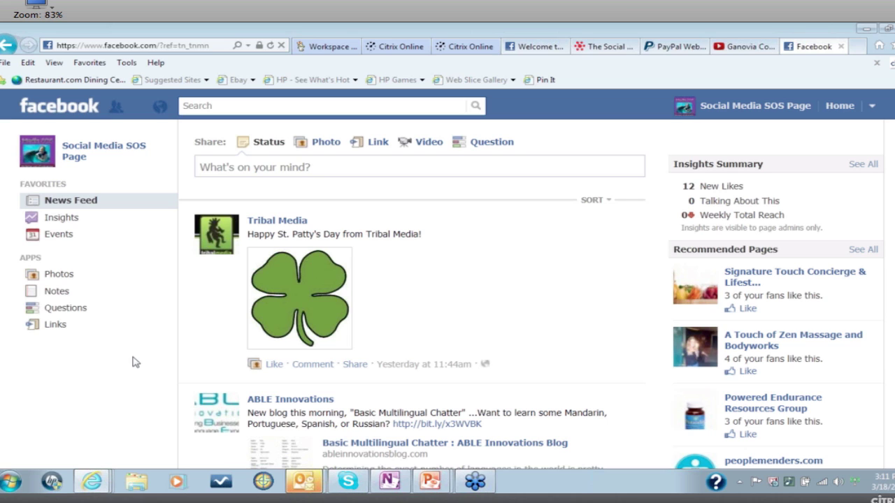
Find the Ads app by searching for "adverts" and start creating a new ad under the personal profile.
click(236, 106)
text(adverts)
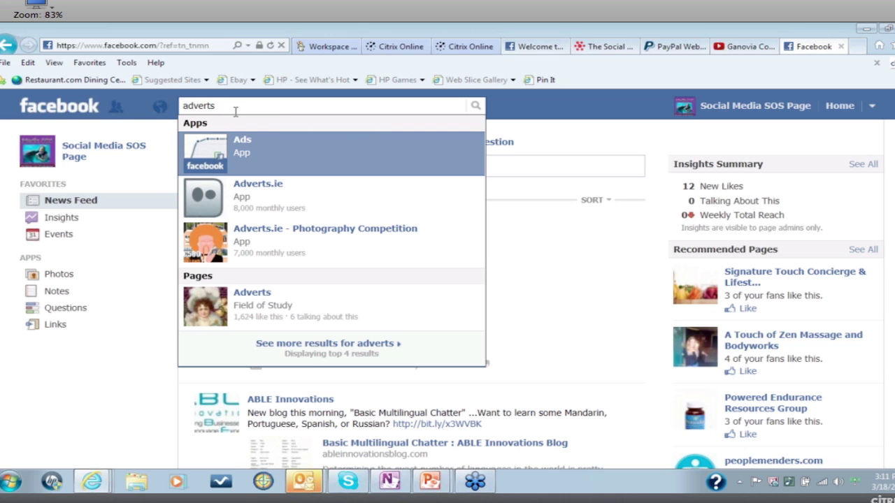
click(250, 148)
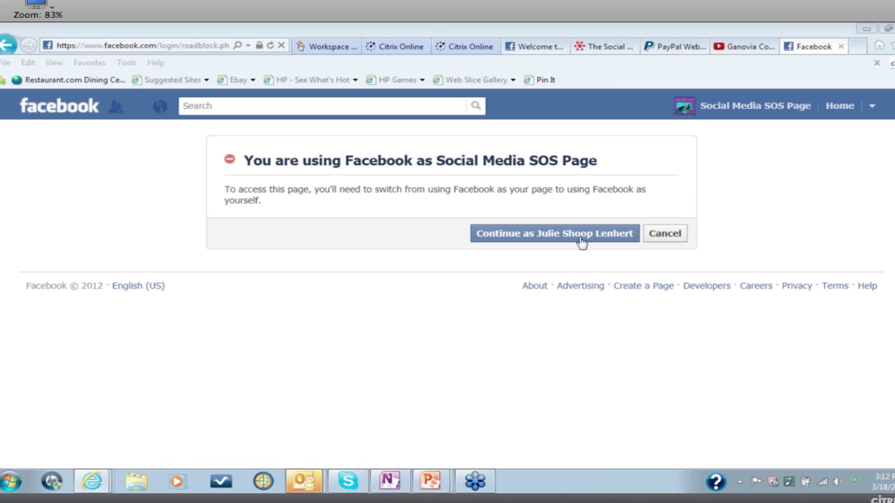
click(579, 238)
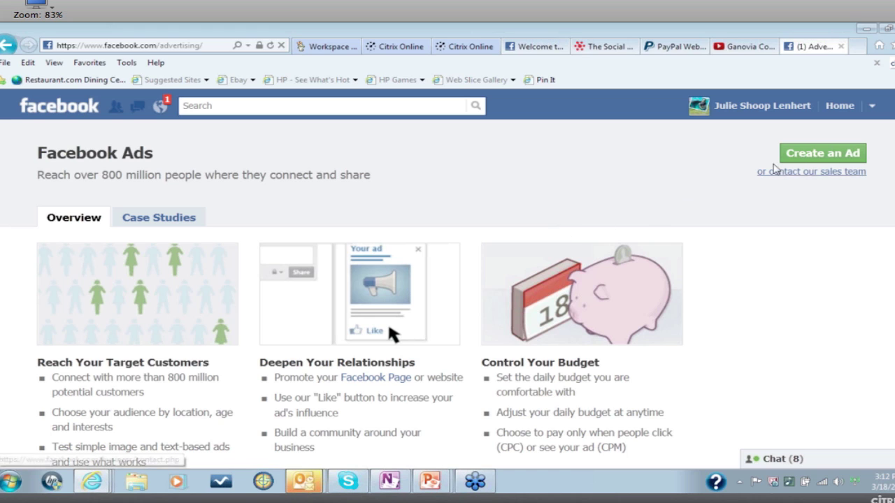
click(802, 155)
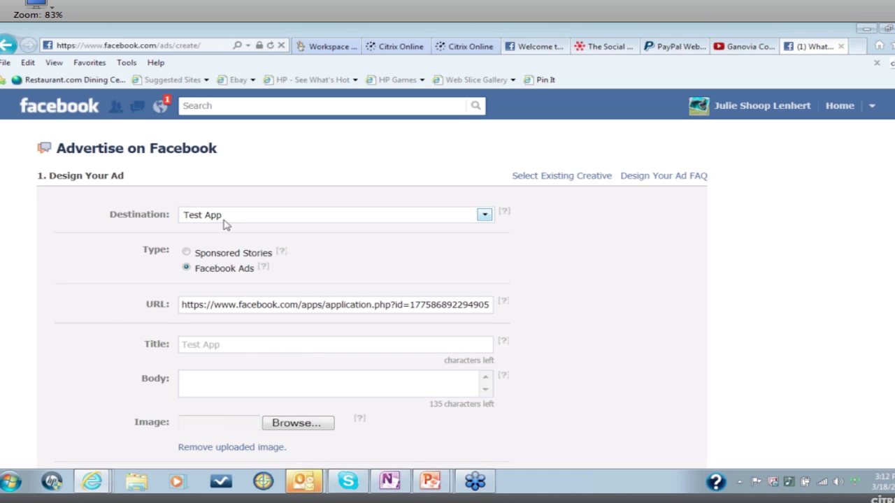
Set the ad's destination to Social Media SOS Page and its story type to New ad message.
click(486, 216)
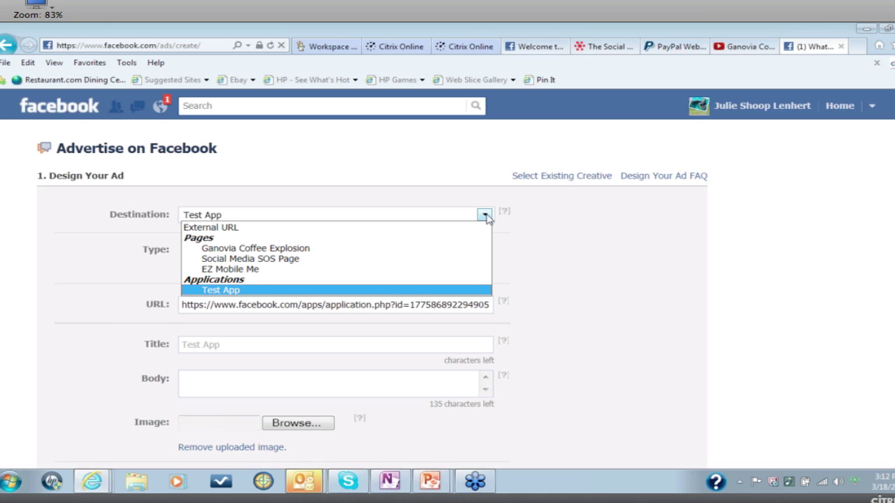
click(432, 259)
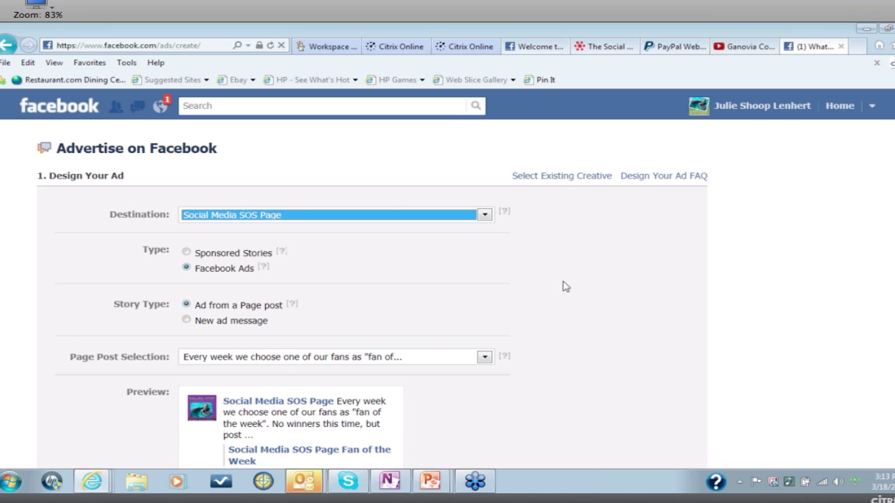
click(187, 321)
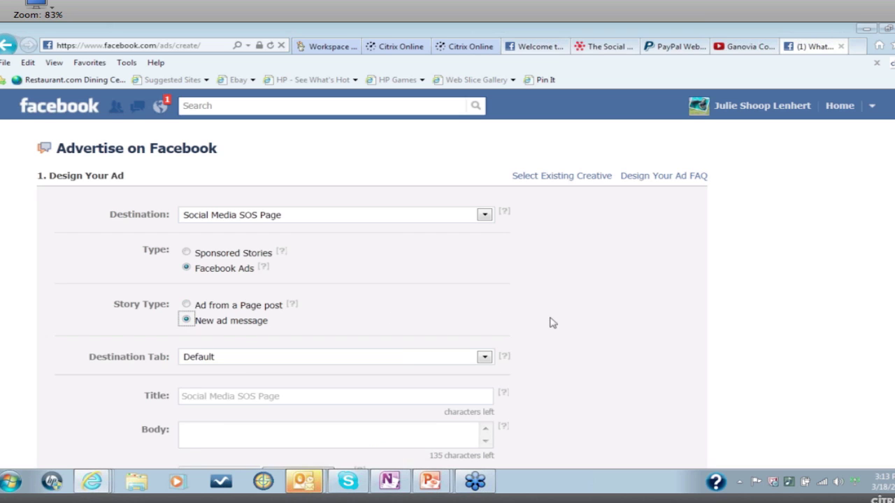
Set the ad's destination tab to Wall.
scroll(552, 323, down, 5)
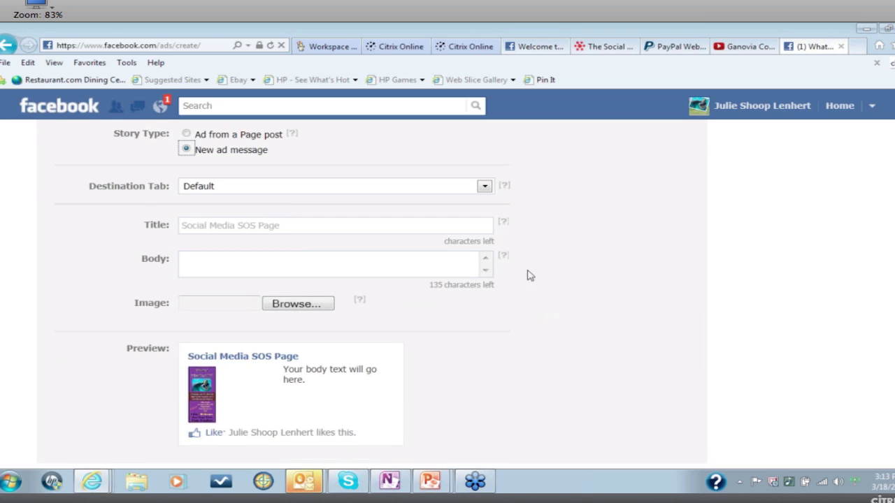
click(483, 187)
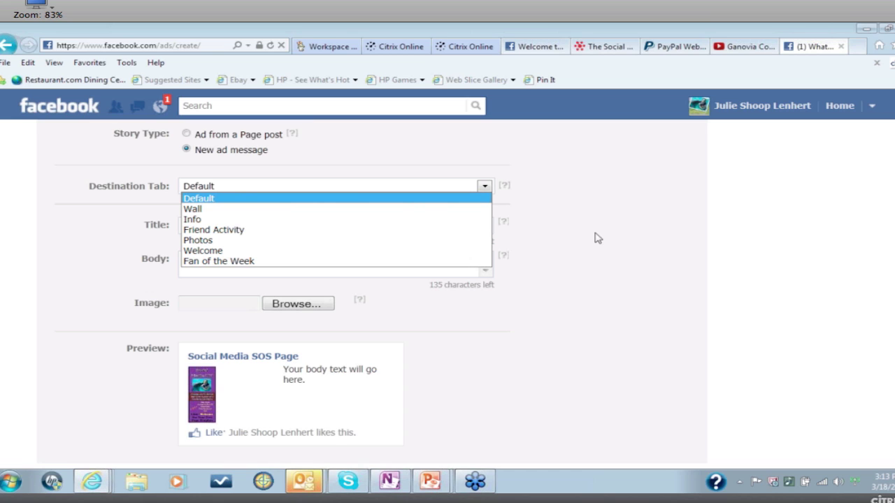
click(405, 210)
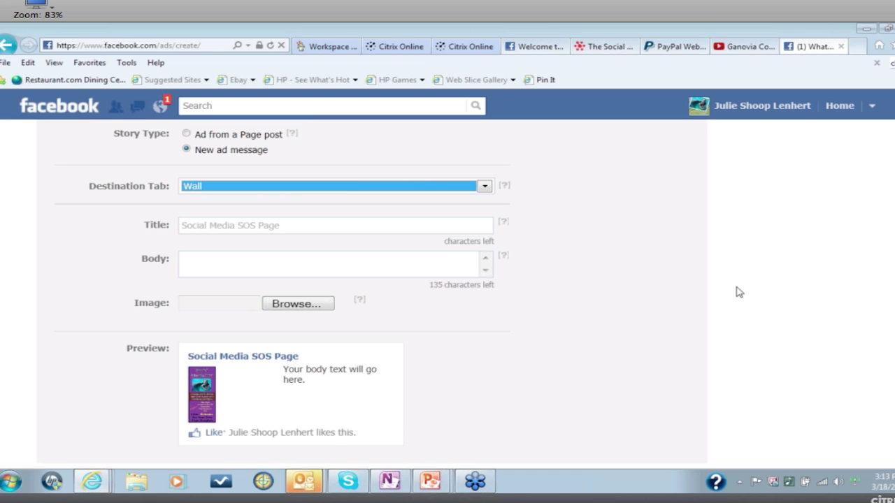
click(313, 230)
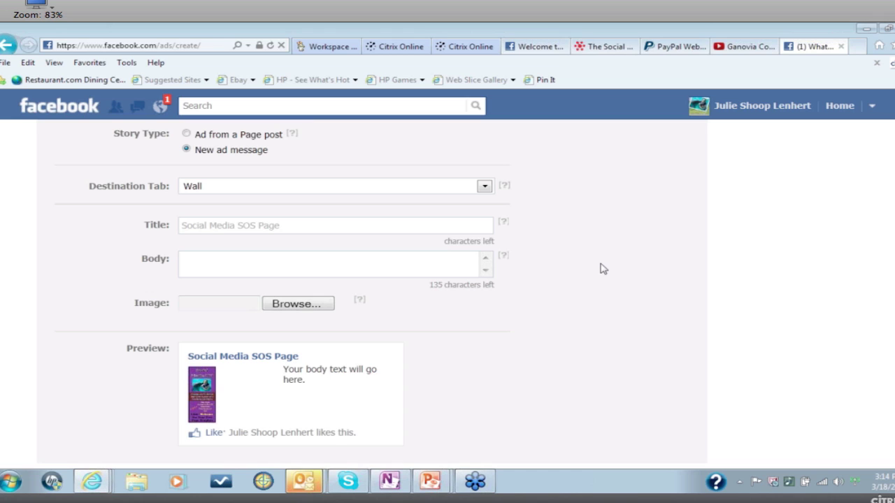
Write the ad body as "Click Like if you are a business owner and you want to profit from social media".
click(192, 263)
text(Click Like)
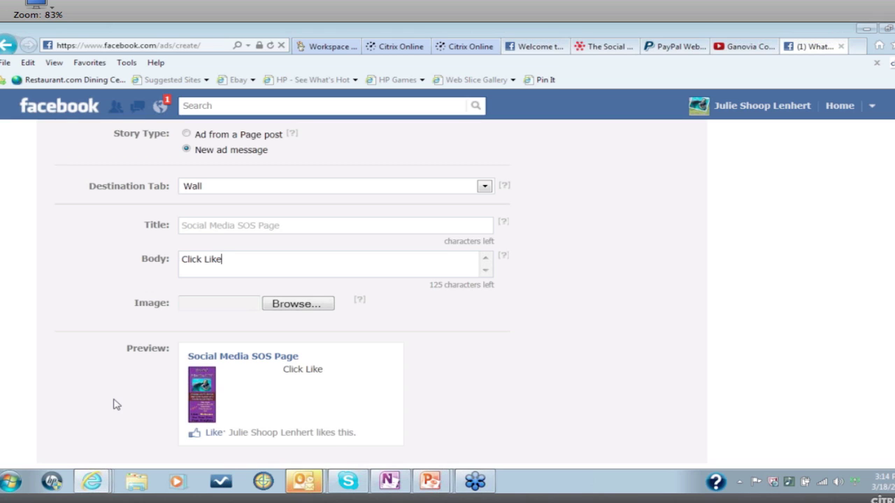
text(if you are a)
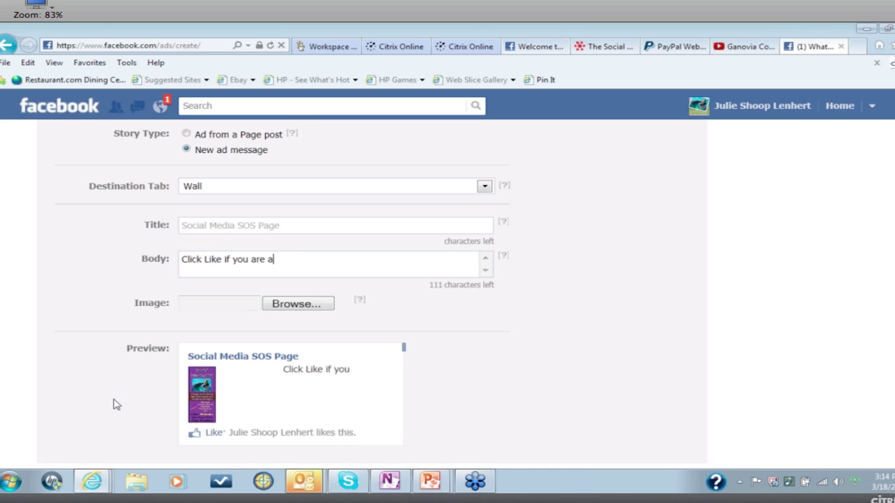
text( business ow)
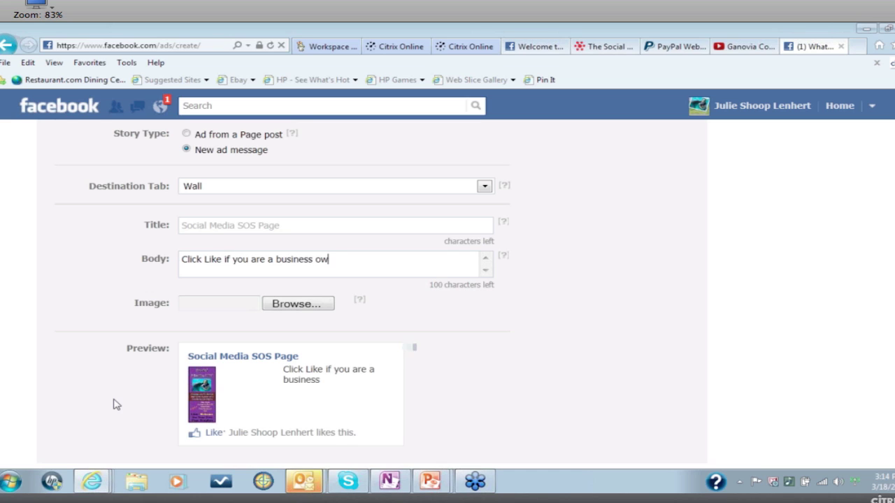
text(ner and you w)
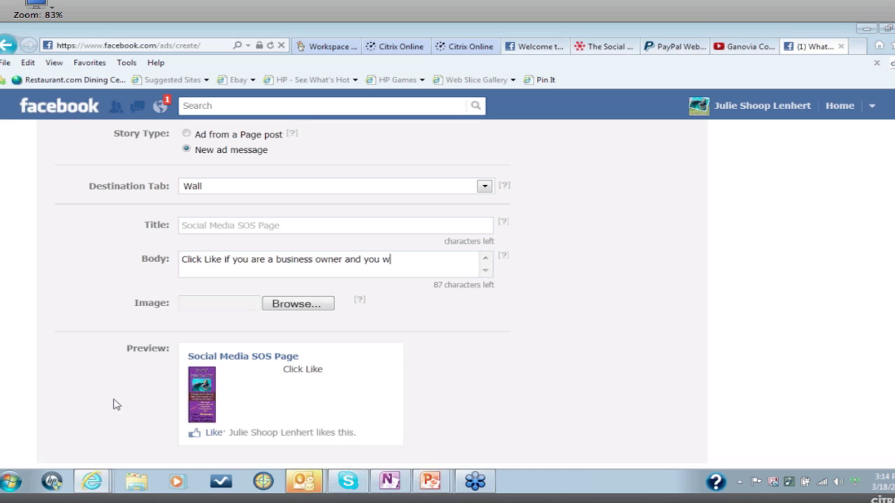
text(ant to profit fromsoci)
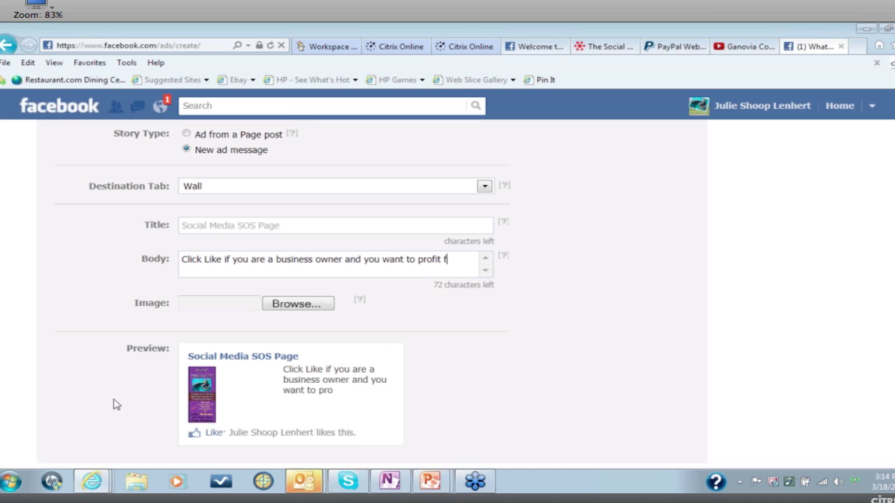
key(BackSpace)
key(BackSpace)
key(BackSpace)
key(BackSpace)
text(social media)
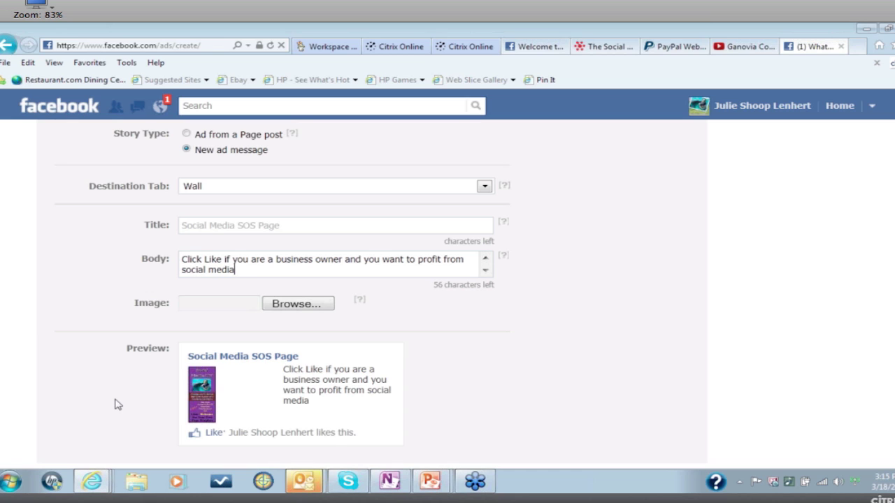
Capitalize both words of "Social Media" at the end of the ad body.
click(185, 270)
key(BackSpace)
text(S)
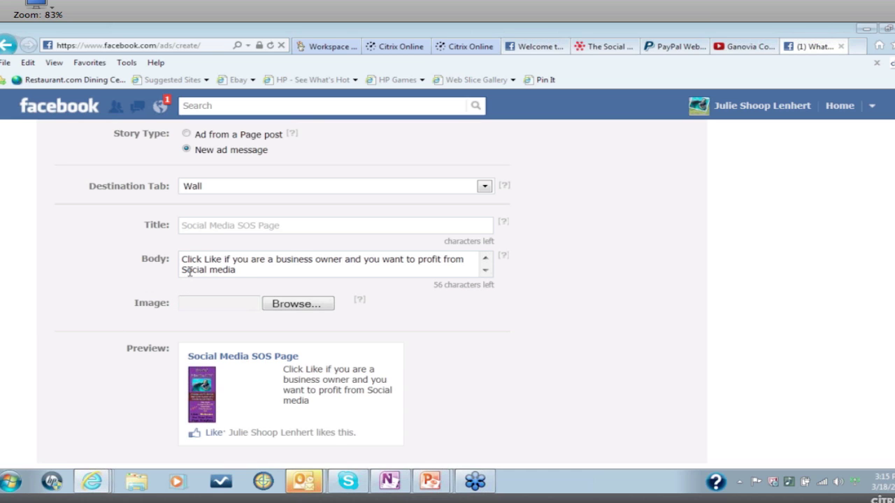
click(217, 269)
key(BackSpace)
text(M)
click(283, 307)
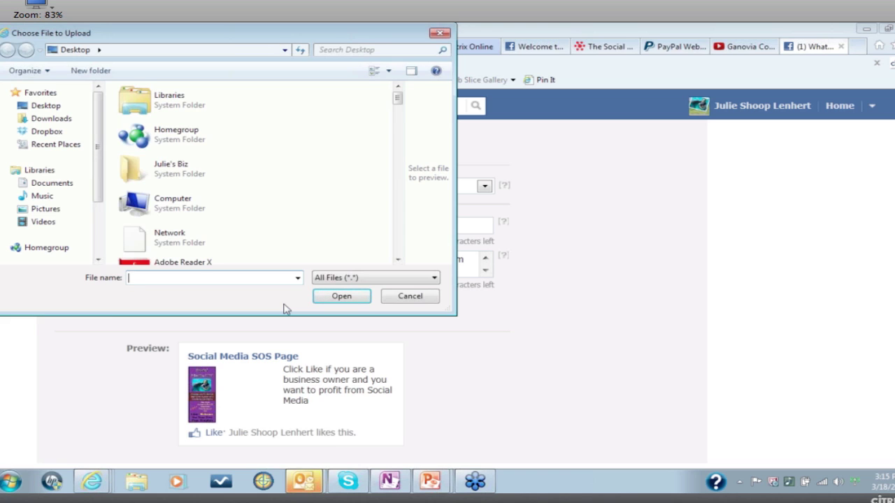
click(406, 297)
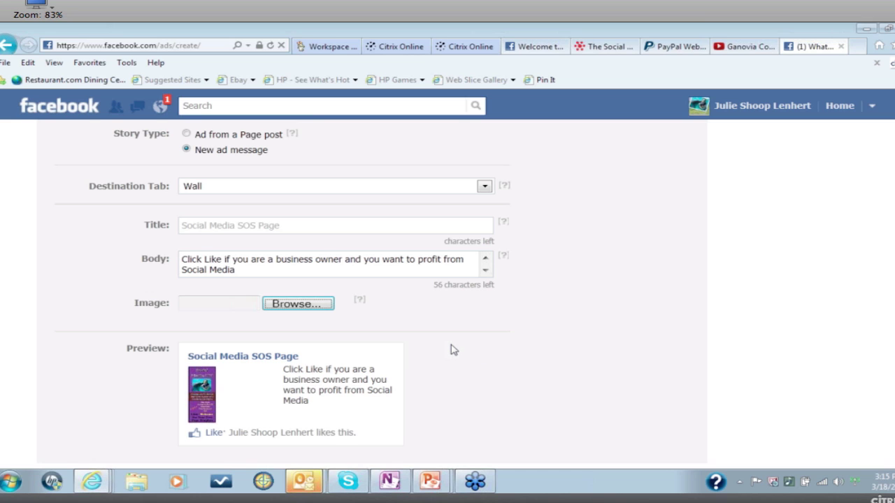
scroll(451, 349, down, 2)
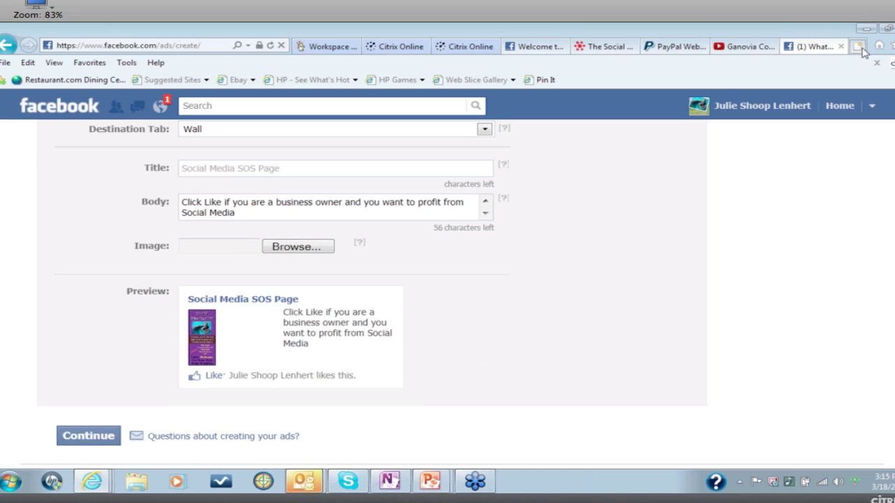
Open google.com in a new browser tab.
click(859, 47)
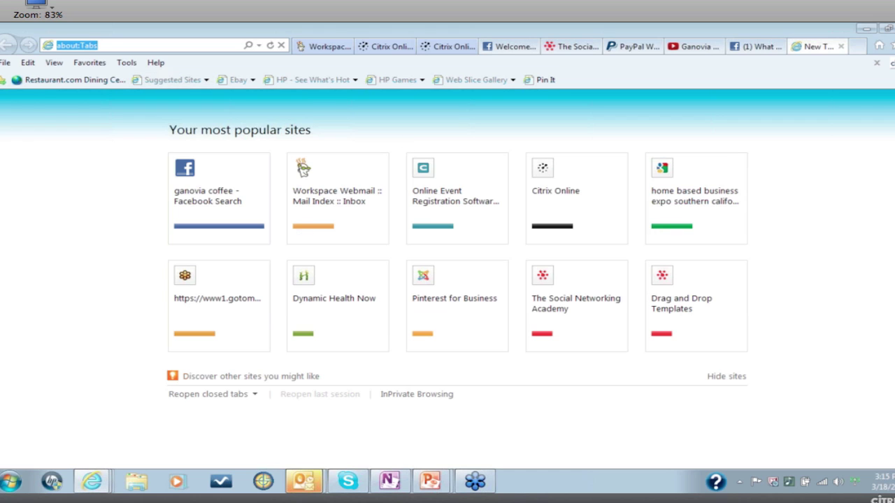
text(google )
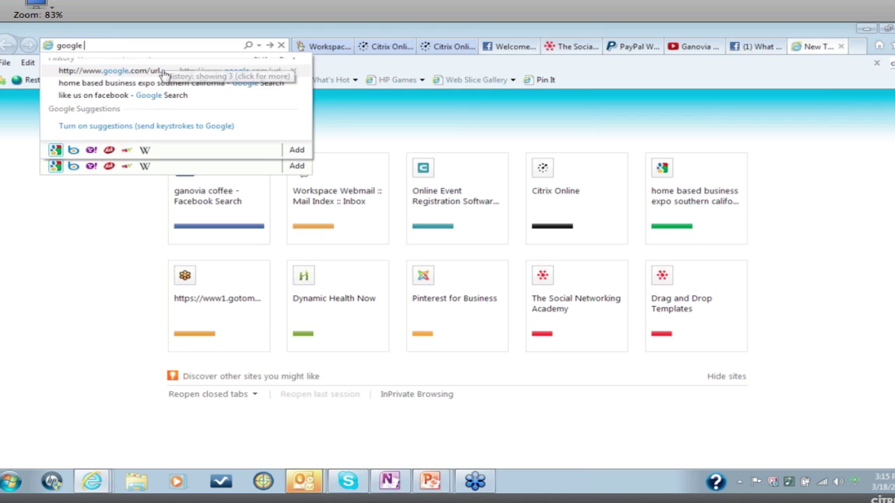
text(advance)
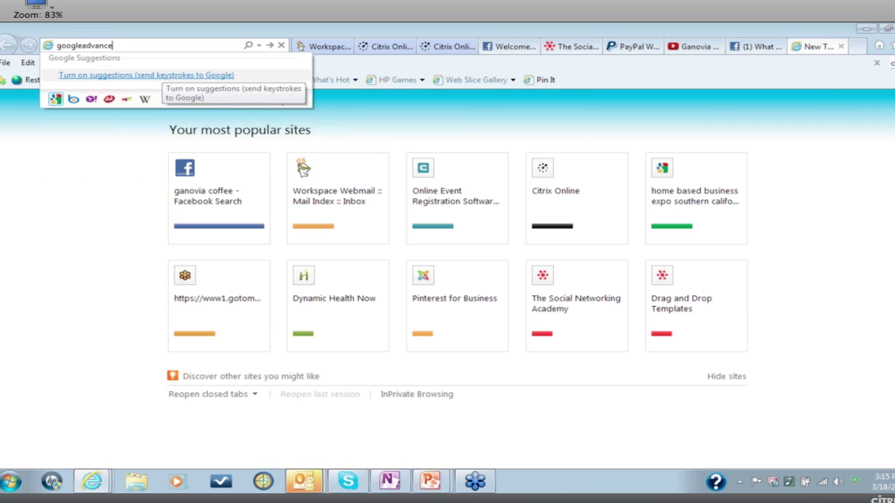
text(dsearch)
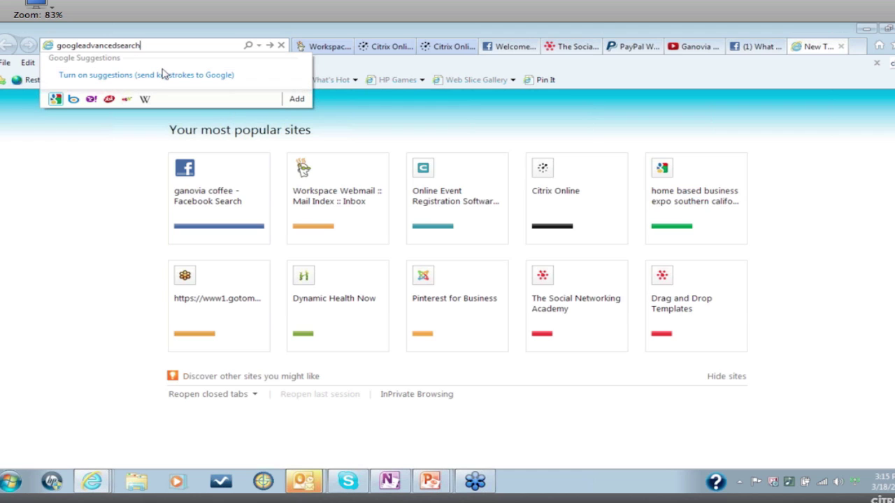
text(images)
key(BackSpace)
key(BackSpace)
key(BackSpace)
key(BackSpace)
key(BackSpace)
key(BackSpace)
key(BackSpace)
key(BackSpace)
key(BackSpace)
key(BackSpace)
key(BackSpace)
key(BackSpace)
key(BackSpace)
key(BackSpace)
key(BackSpace)
key(BackSpace)
key(BackSpace)
key(BackSpace)
key(BackSpace)
key(BackSpace)
text(.)
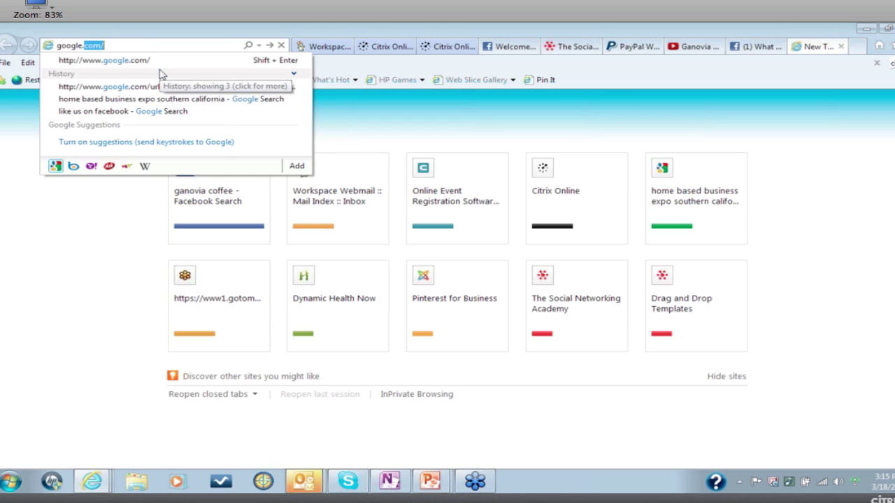
text(com)
key(Return)
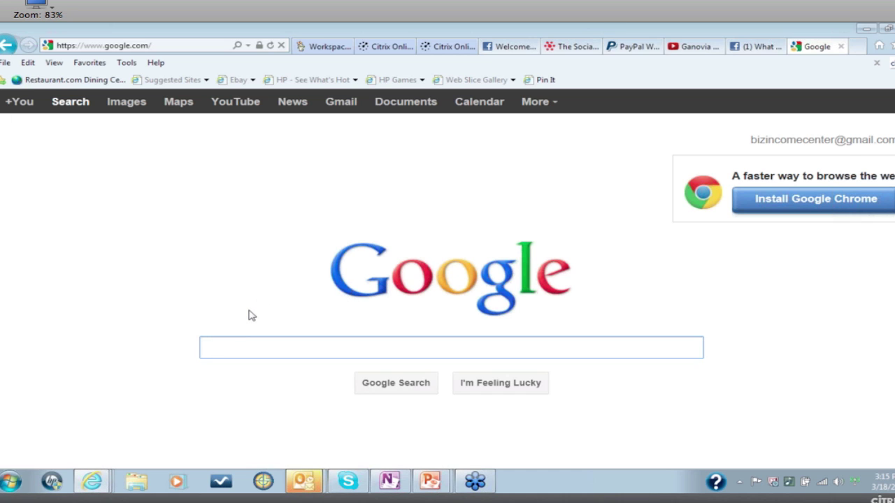
text(advan)
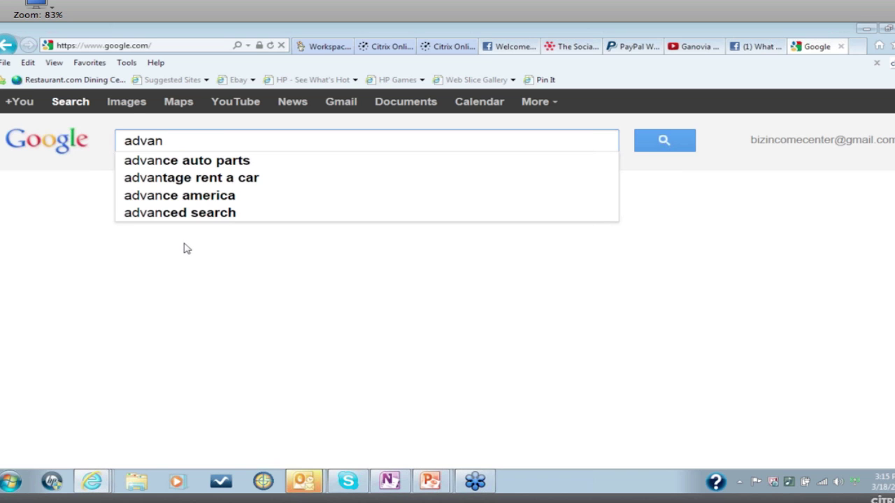
click(128, 102)
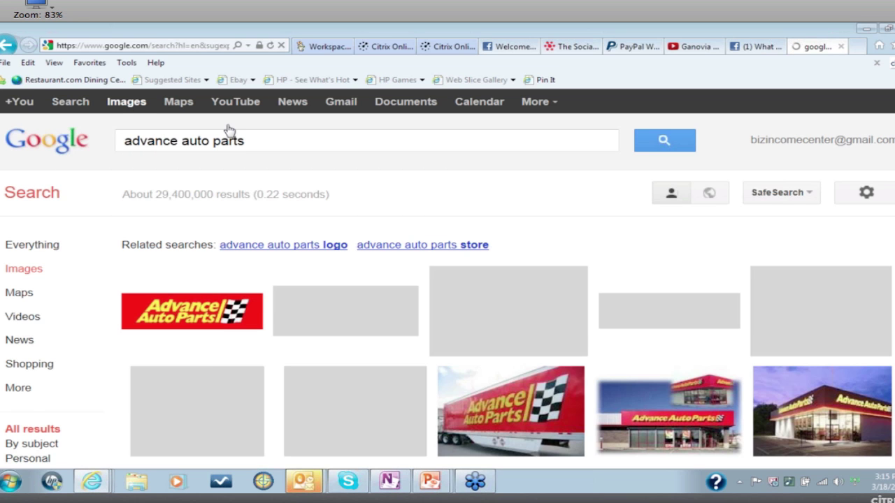
click(259, 141)
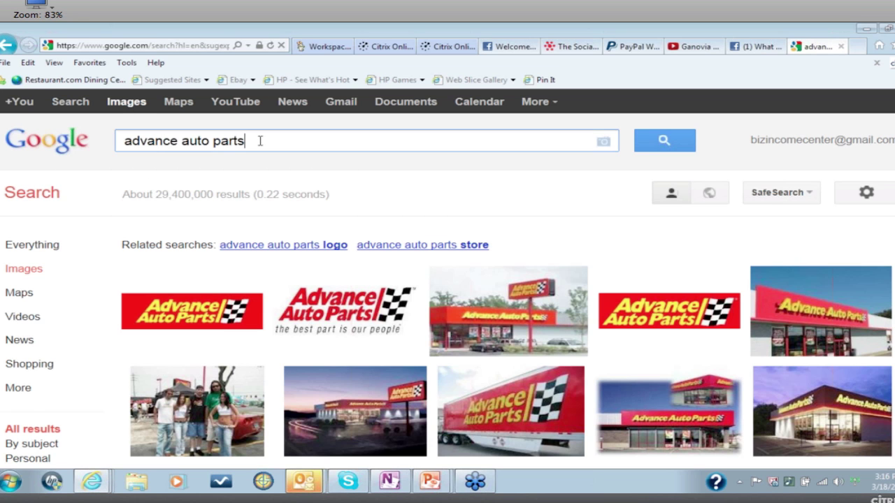
Replace the image search query with "advanced search images" and run the search.
drag(260, 141, 133, 132)
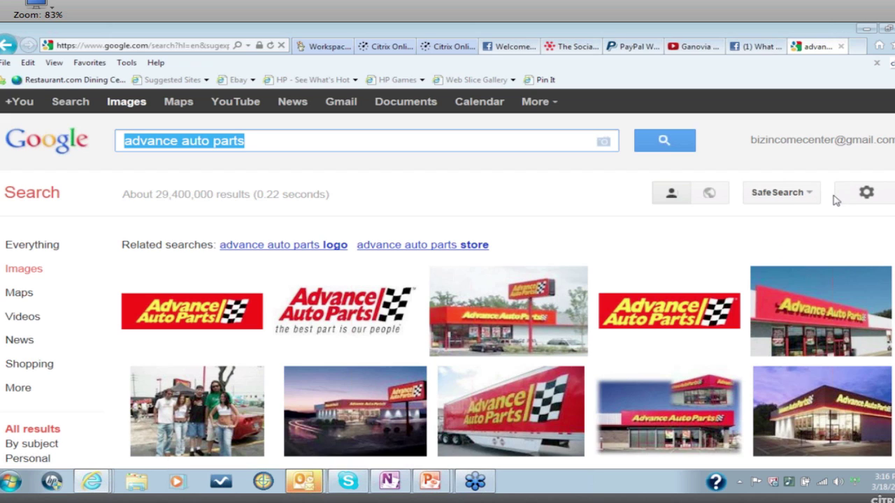
text(a)
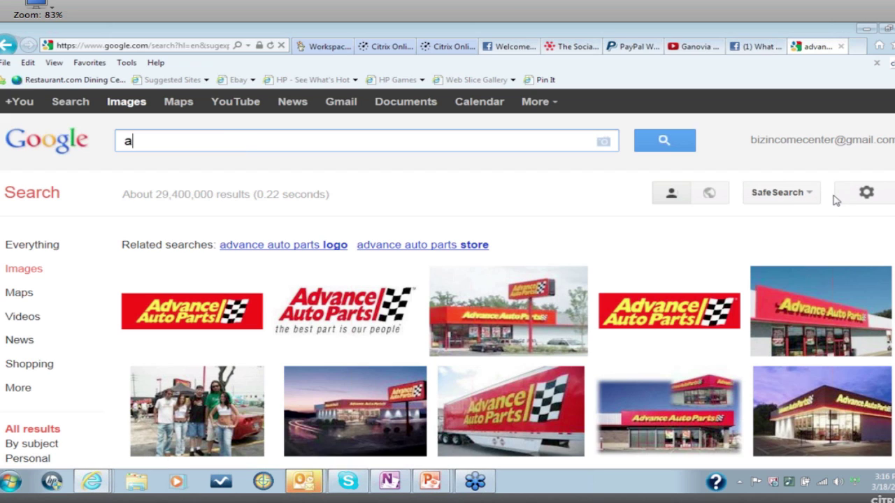
text(dvanced )
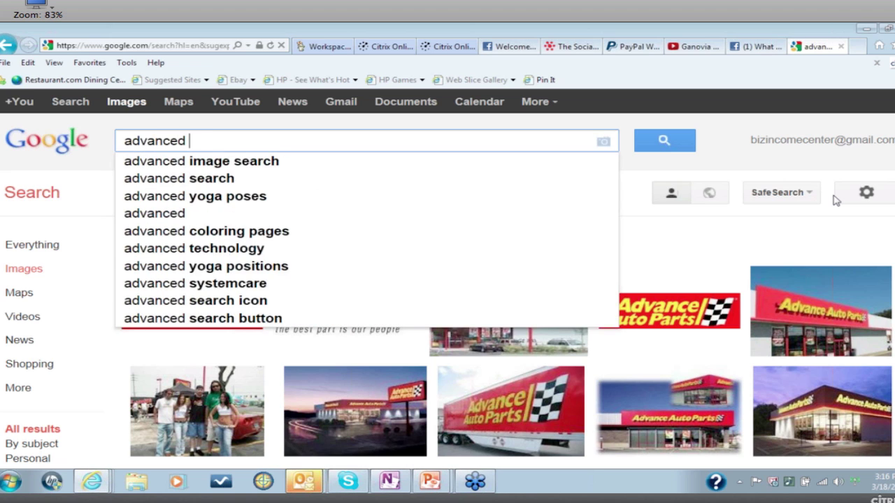
text(search)
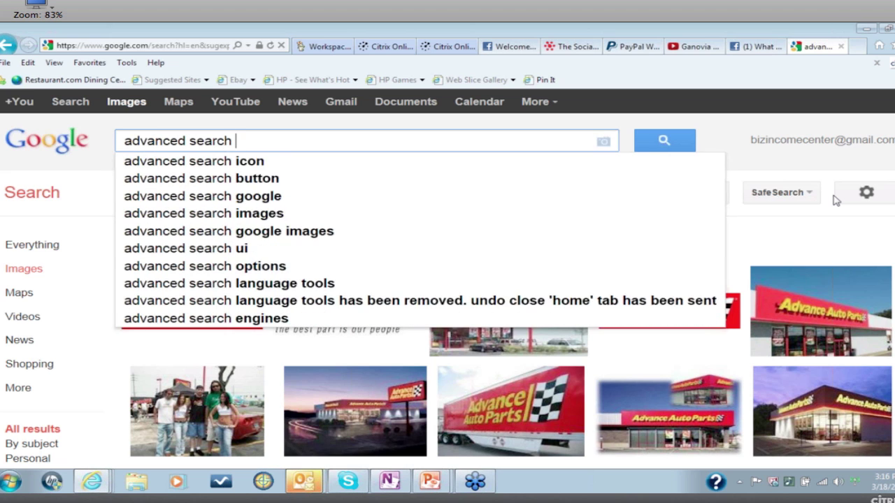
text( images)
key(Return)
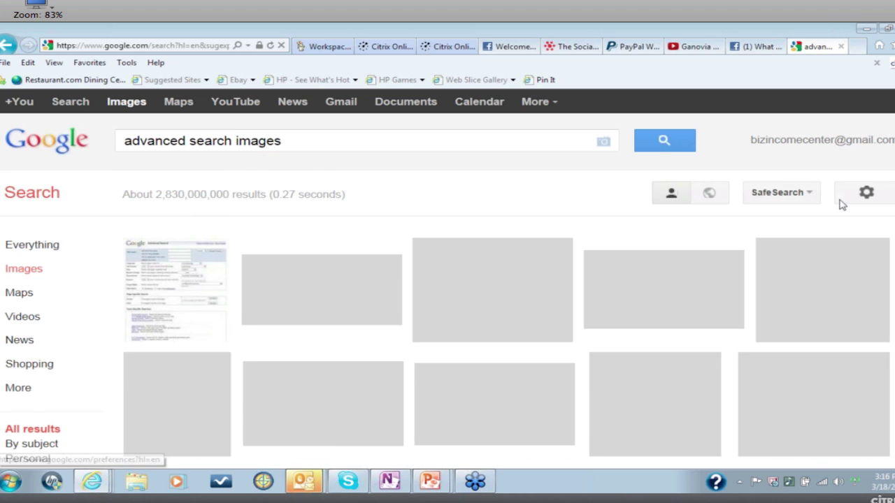
mouse_move(770, 309)
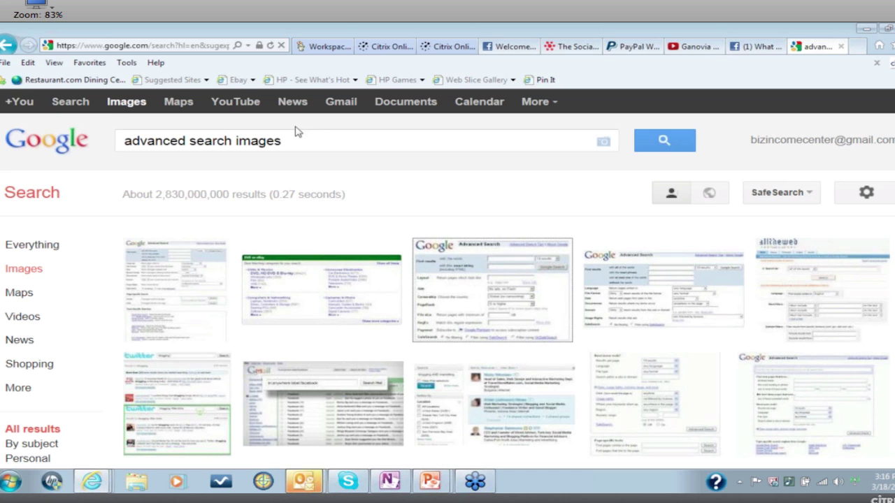
Search the web from google.com for "advanced search images" and open the Google Advanced Image Search page.
click(158, 48)
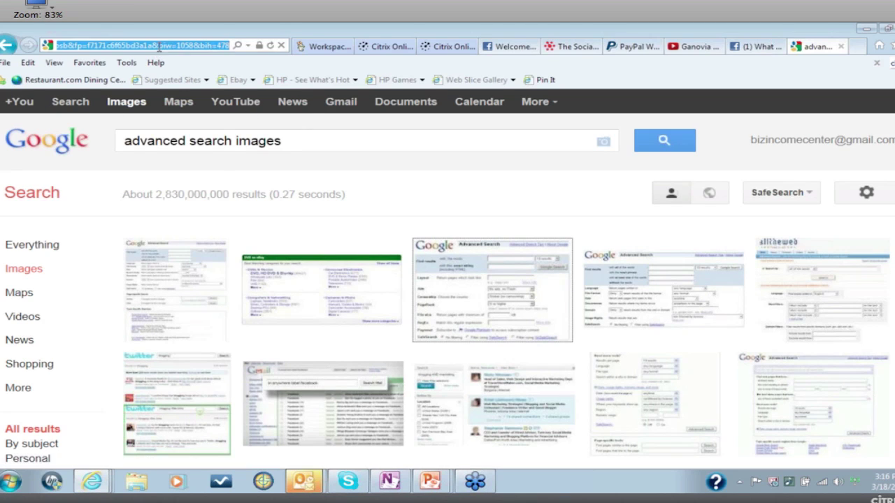
text(goo)
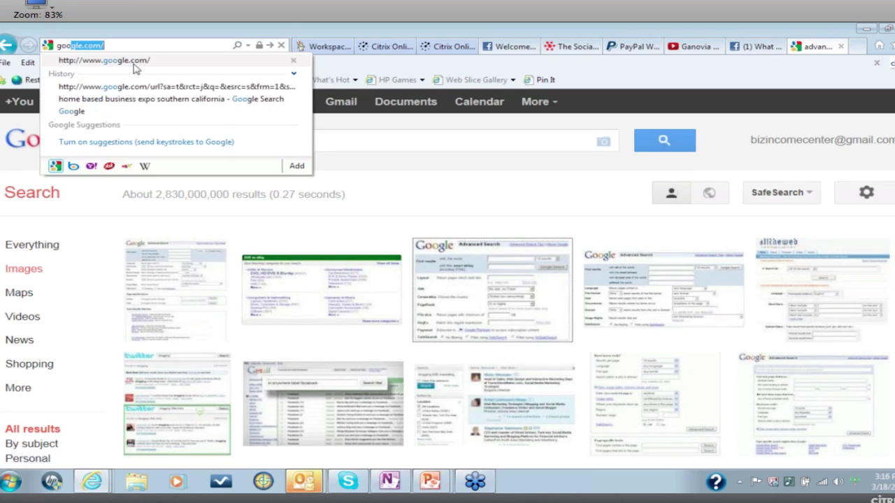
key(Return)
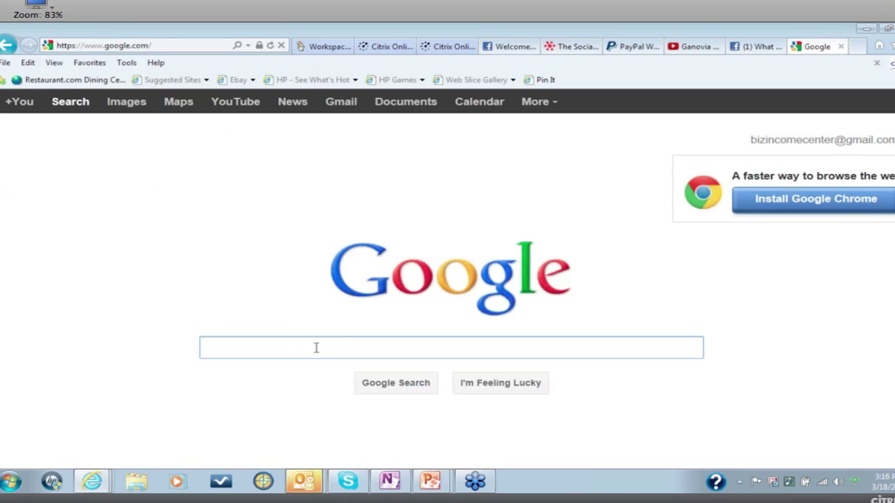
text(g)
key(BackSpace)
text(ad)
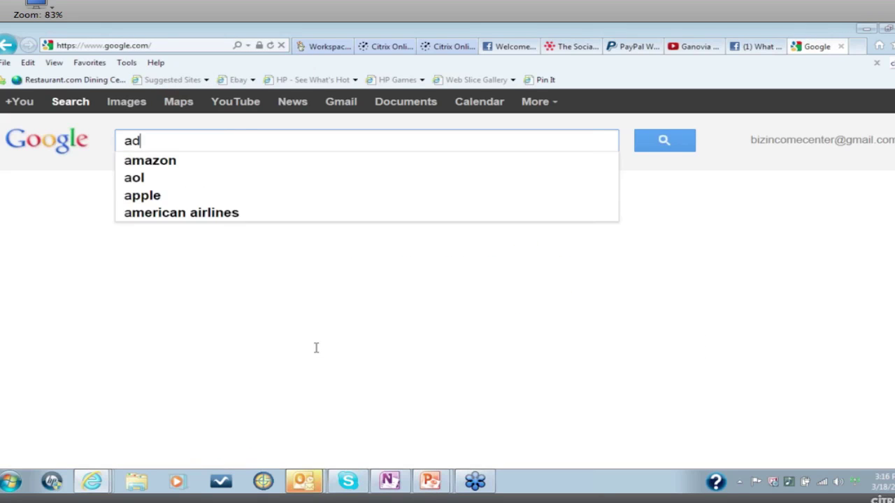
text(vanced s)
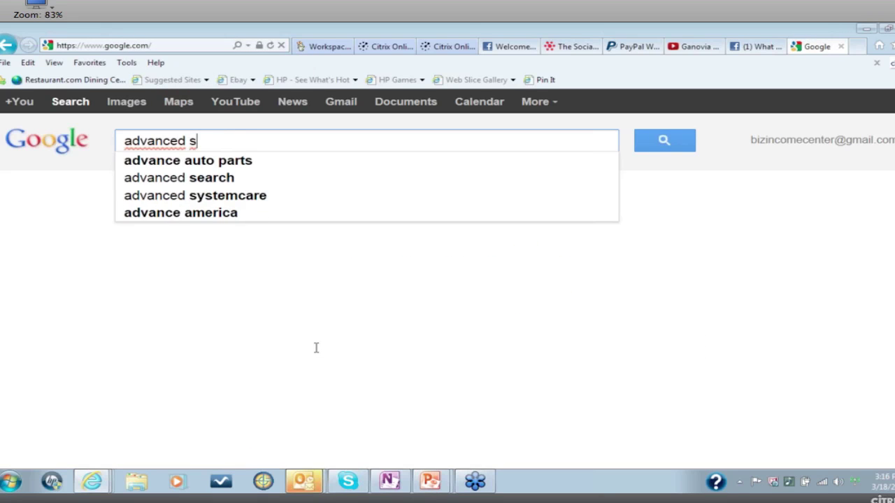
text(earch ima)
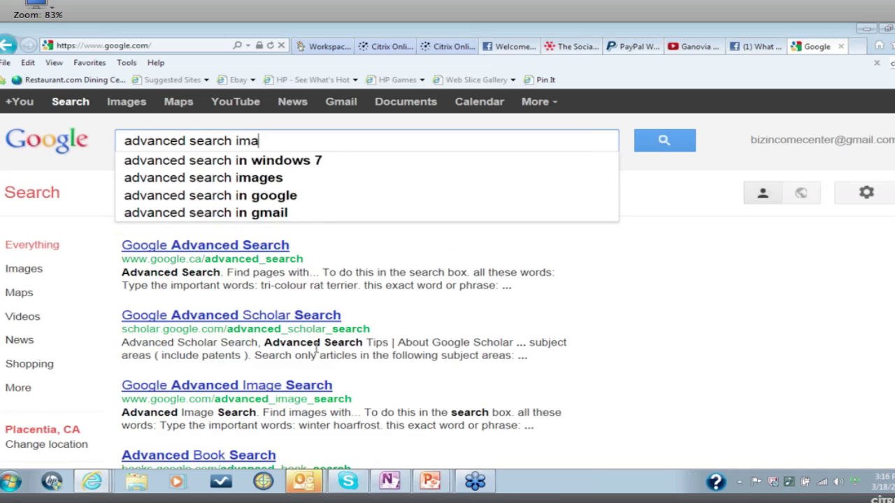
text(ges)
key(Return)
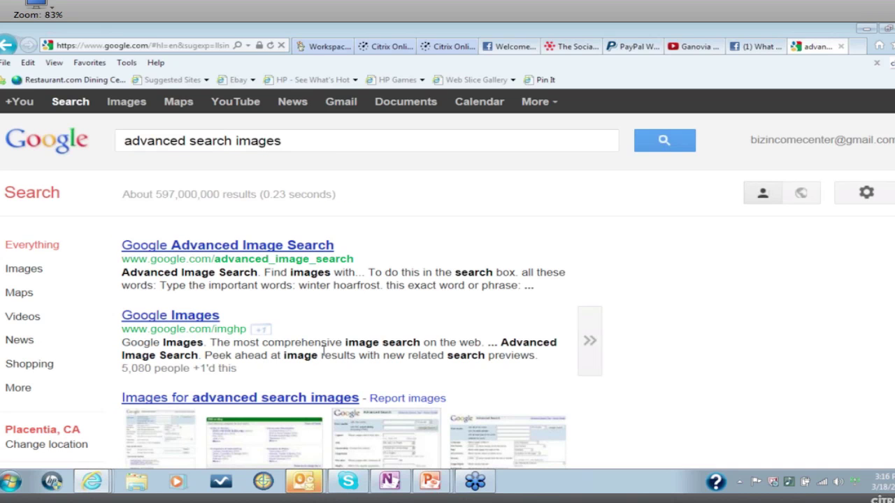
click(252, 252)
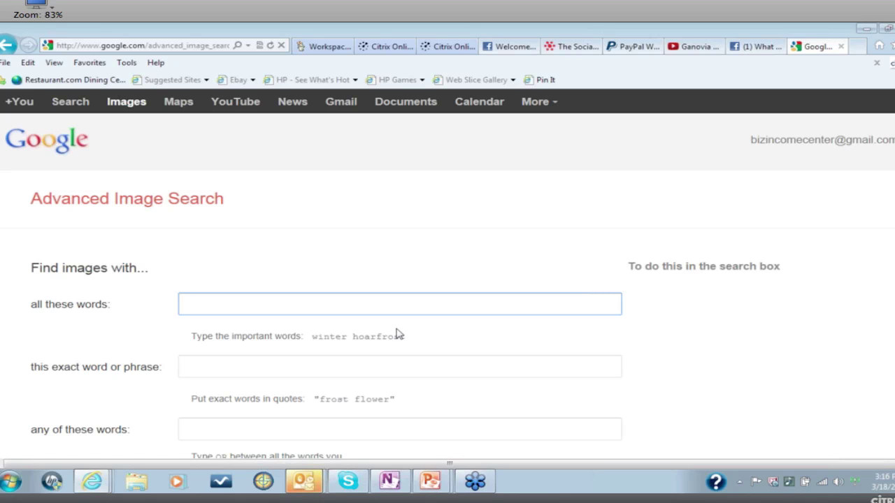
Run an advanced image search for all the words "social media" with usage rights "free to use or share, even commercially".
text(social media)
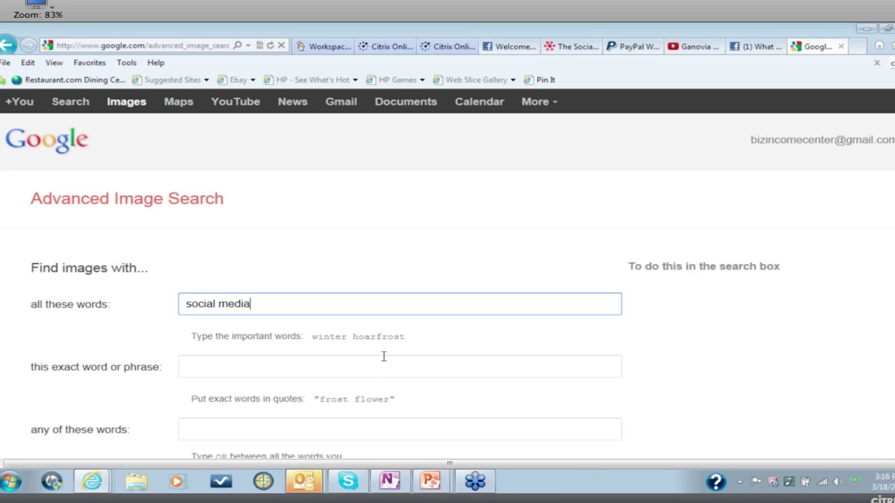
scroll(274, 381, down, 1)
scroll(272, 383, down, 7)
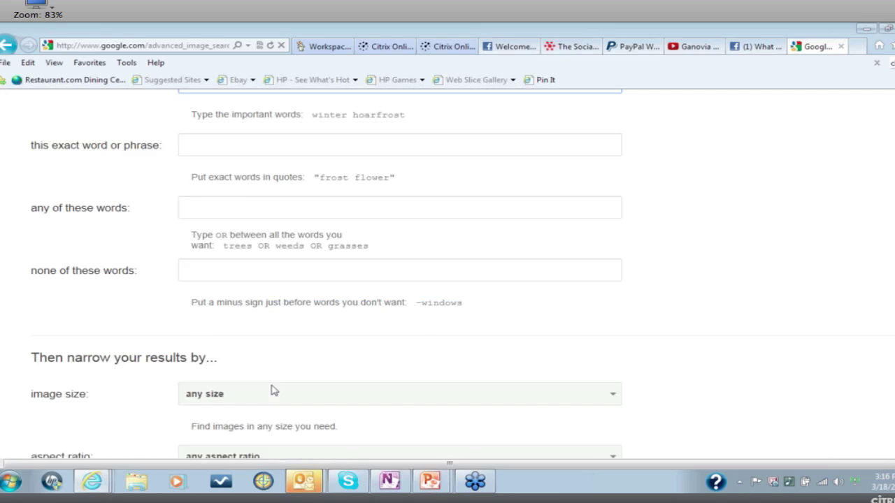
scroll(272, 387, down, 3)
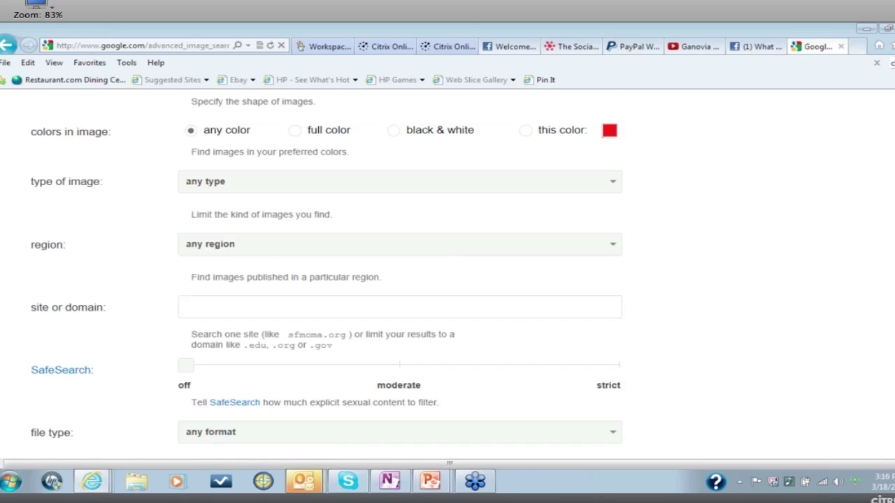
scroll(447, 273, down, 10)
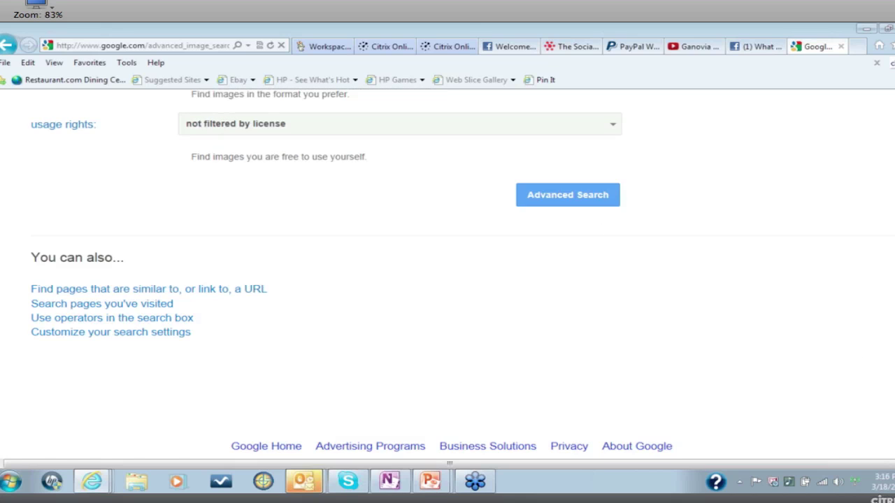
scroll(327, 274, up, 5)
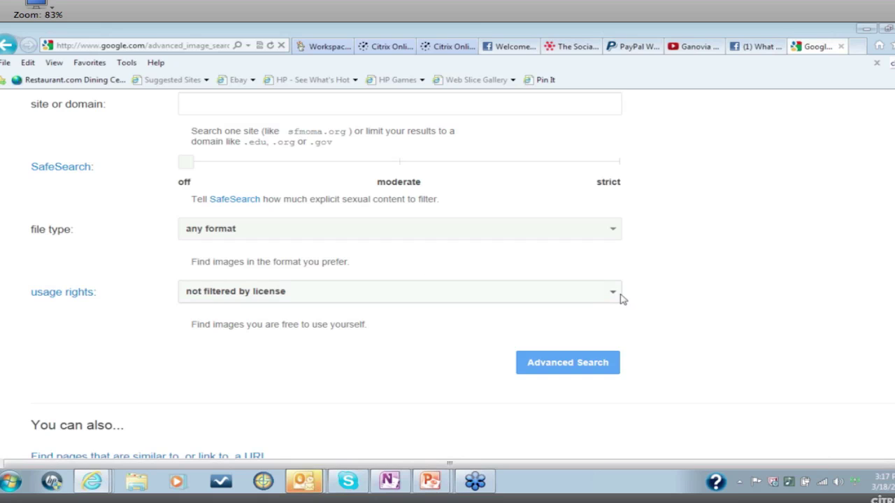
click(618, 298)
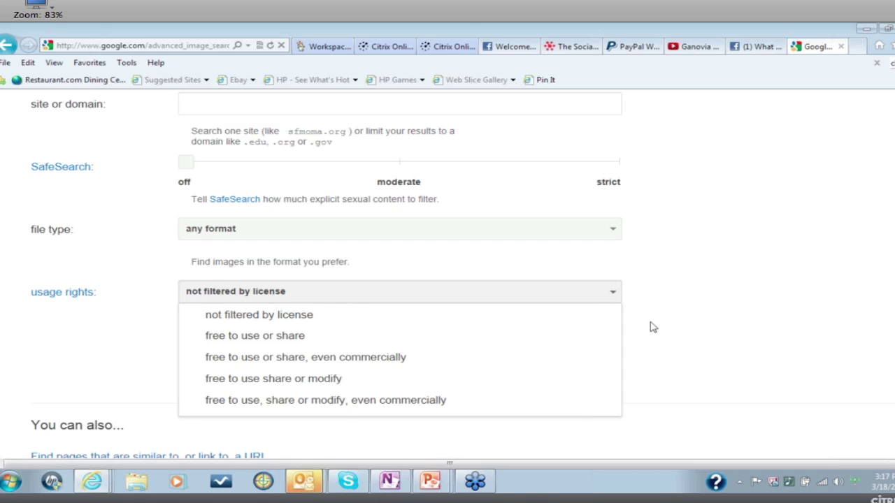
click(449, 362)
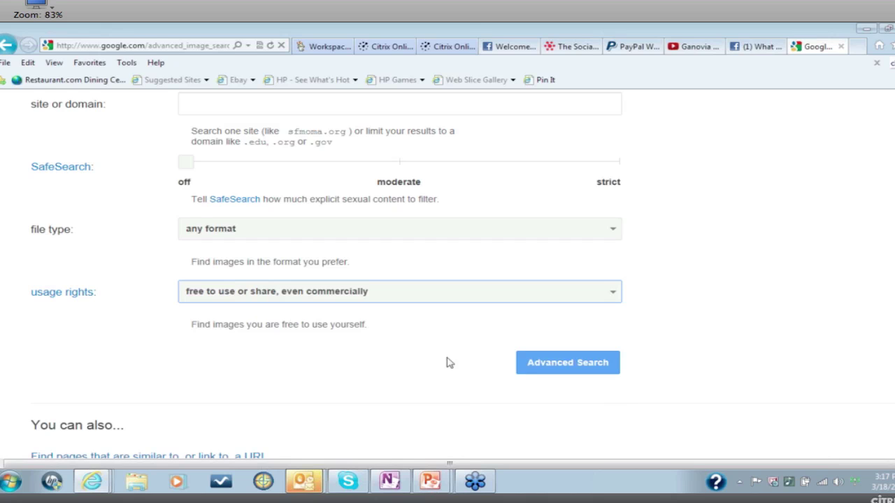
click(554, 367)
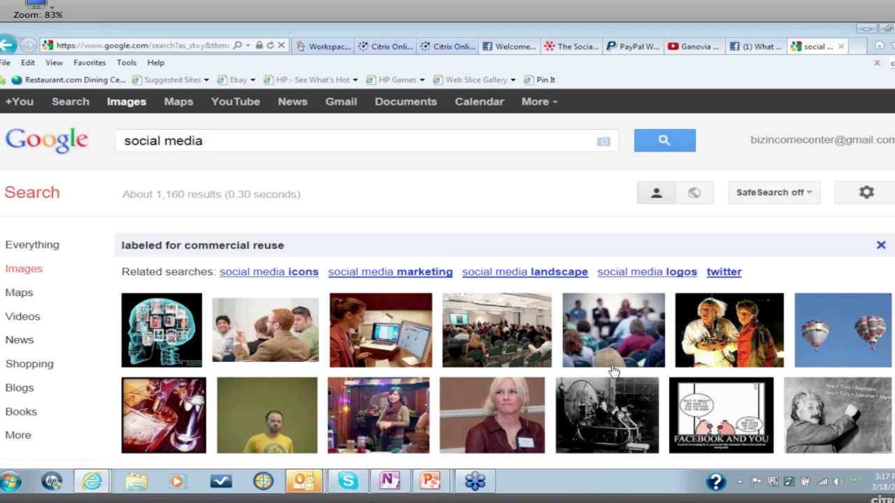
Look through the "social media" image results for a picture suitable for the ad.
scroll(613, 371, down, 1)
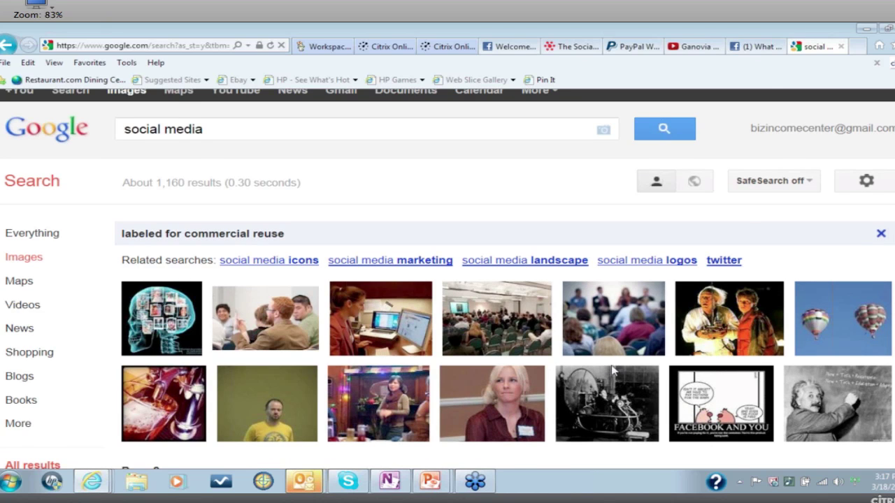
scroll(613, 371, down, 4)
scroll(611, 371, down, 1)
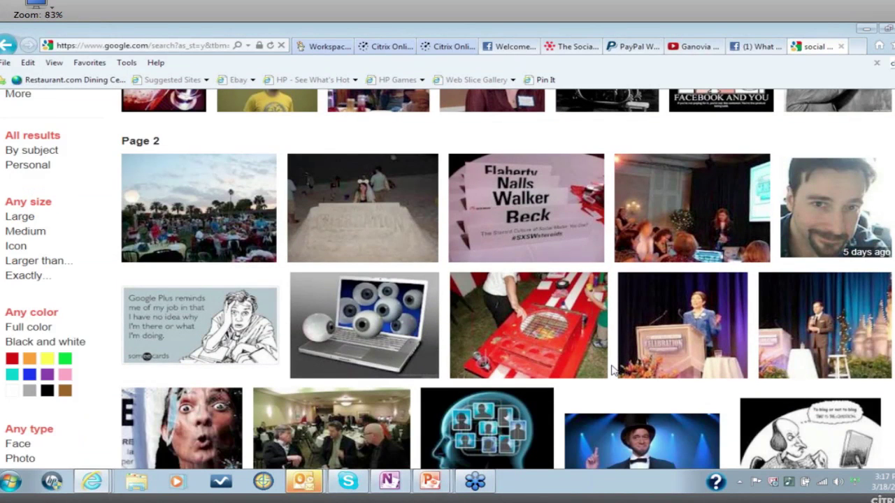
scroll(611, 371, down, 1)
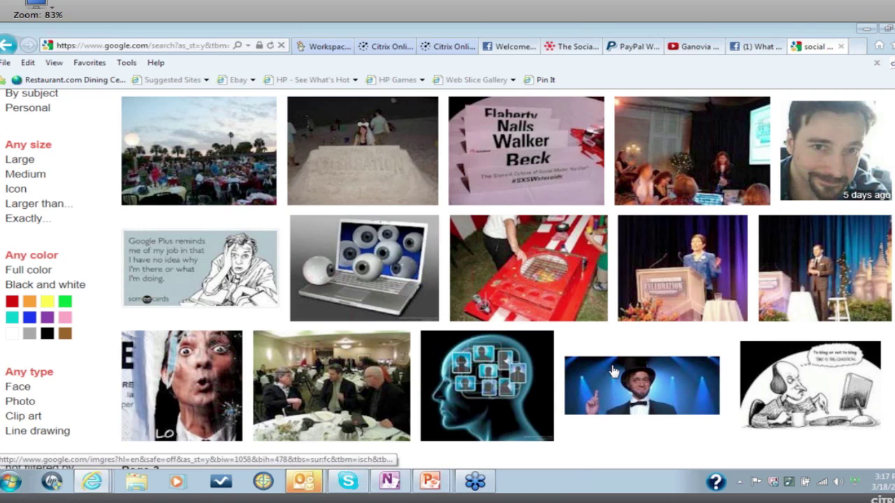
scroll(612, 371, down, 1)
scroll(613, 370, down, 5)
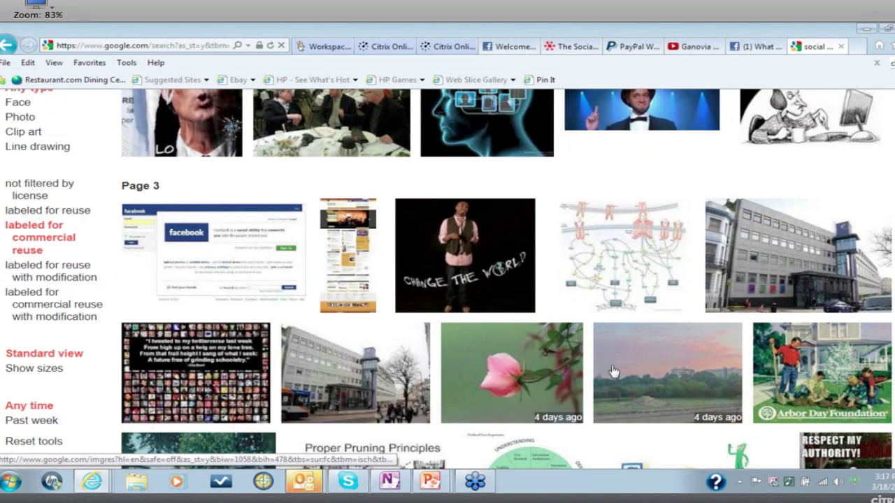
scroll(613, 370, up, 2)
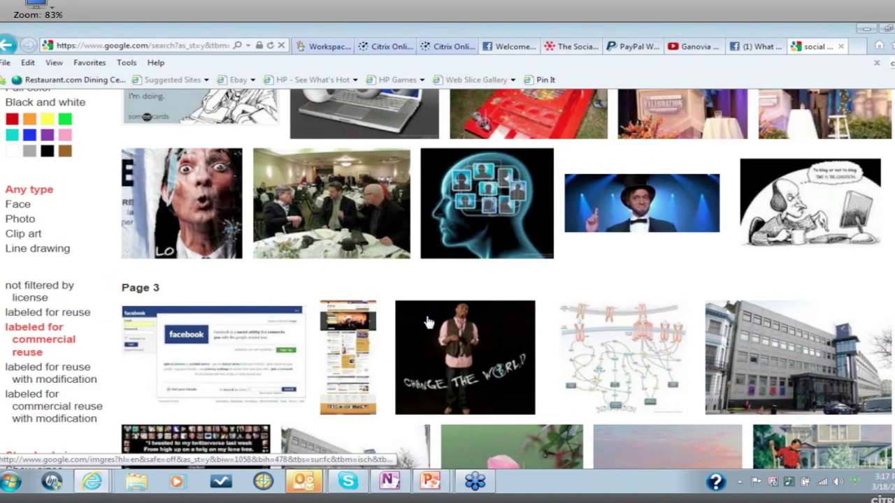
Switch to the related search "social media icons" and look through its image results for a suitable ad picture.
scroll(428, 323, up, 8)
click(270, 272)
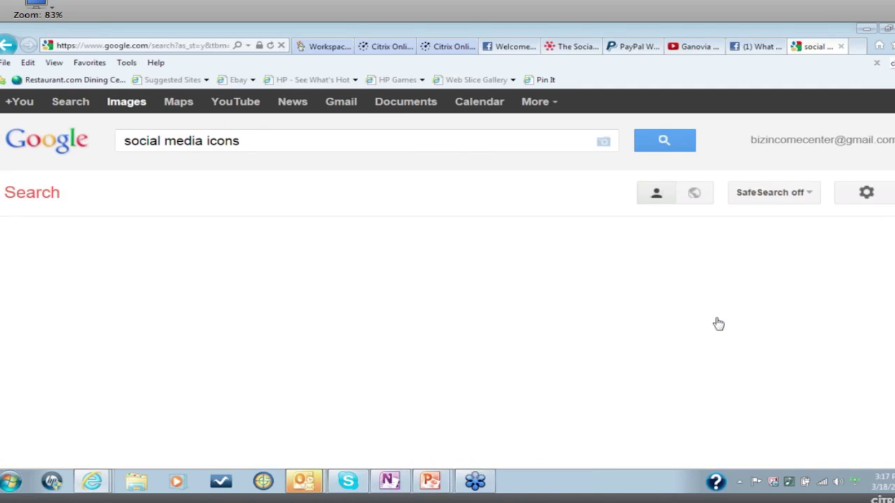
mouse_move(703, 333)
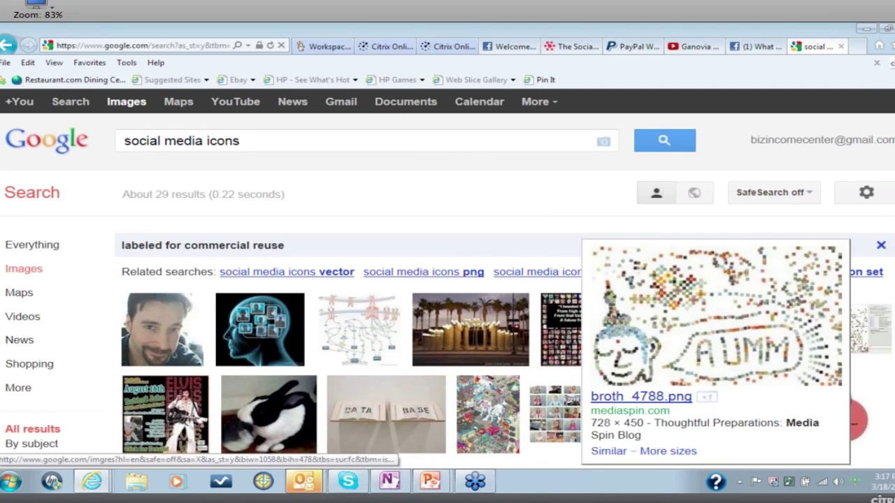
scroll(448, 280, down, 1)
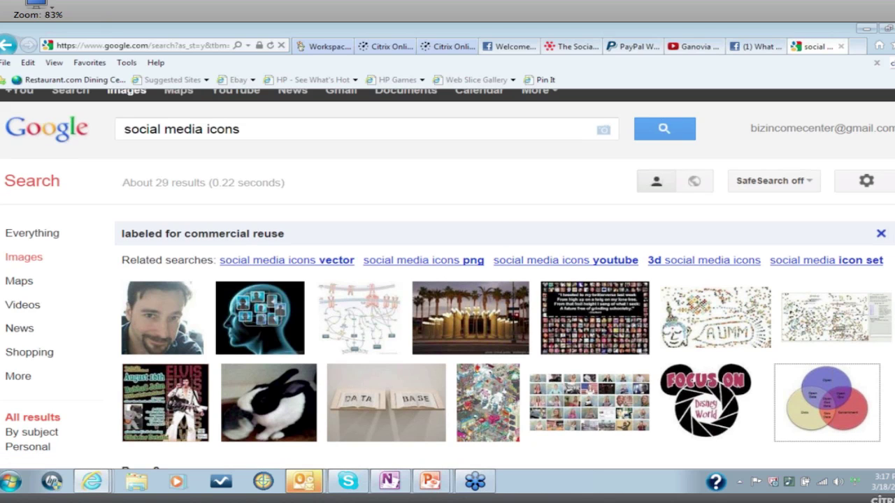
scroll(448, 279, down, 3)
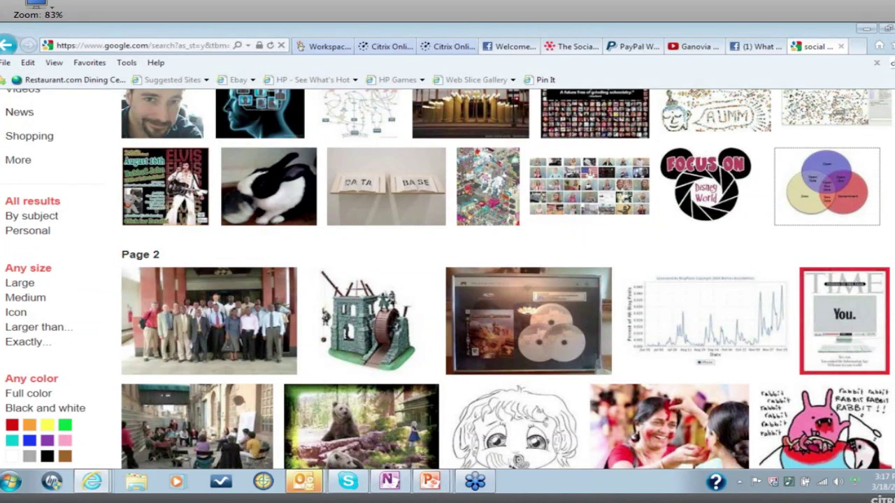
scroll(447, 280, down, 3)
scroll(448, 280, down, 2)
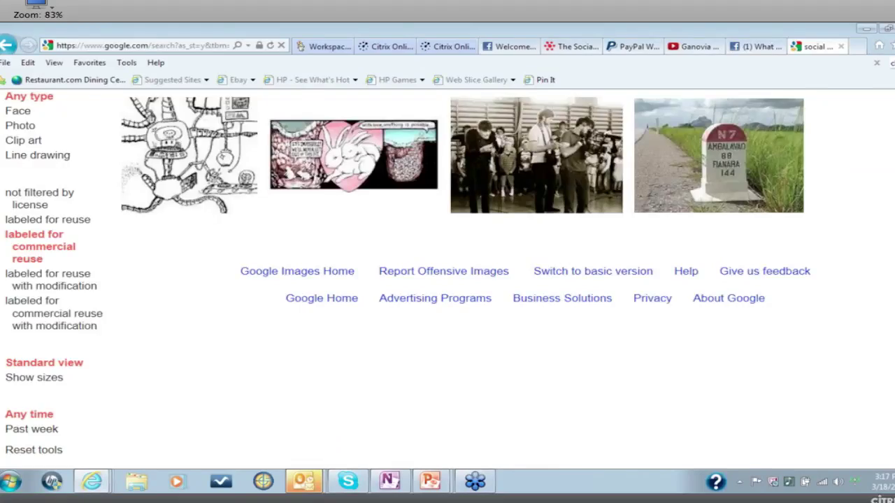
Switch to the related search "social media icons png" and look through its image results for a suitable ad picture.
scroll(448, 280, up, 2)
scroll(447, 280, up, 1)
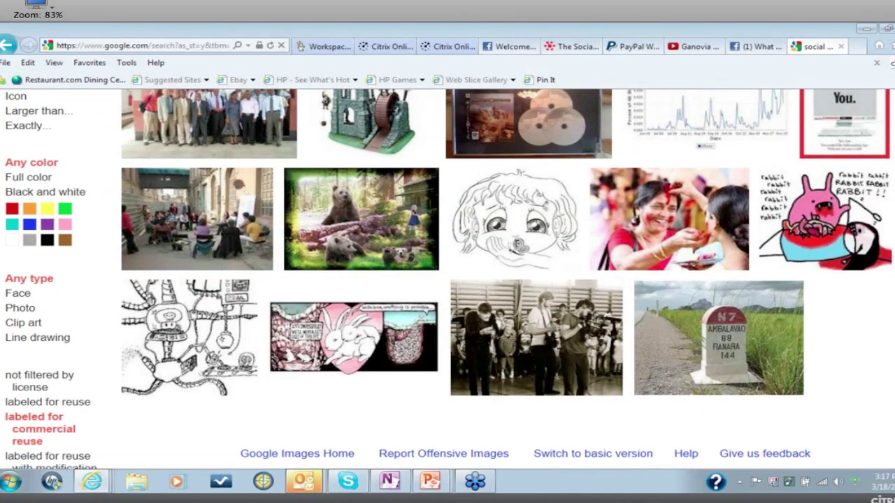
scroll(447, 280, up, 2)
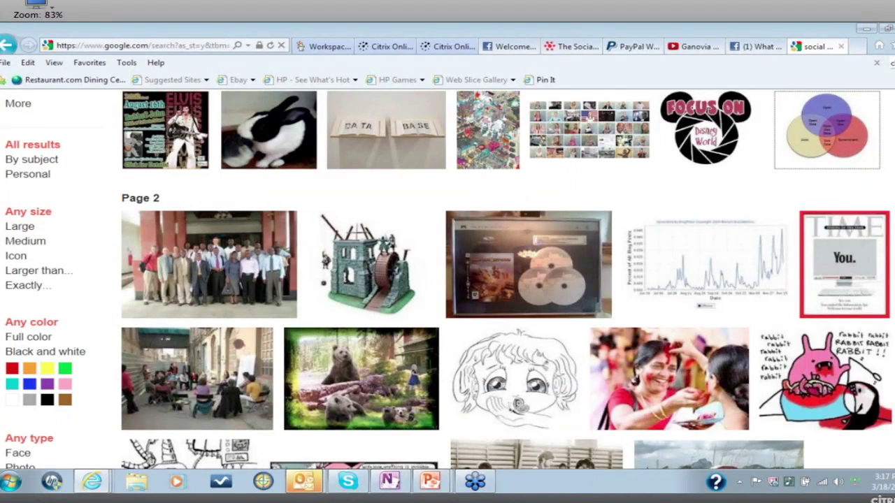
scroll(404, 221, up, 2)
scroll(404, 221, up, 1)
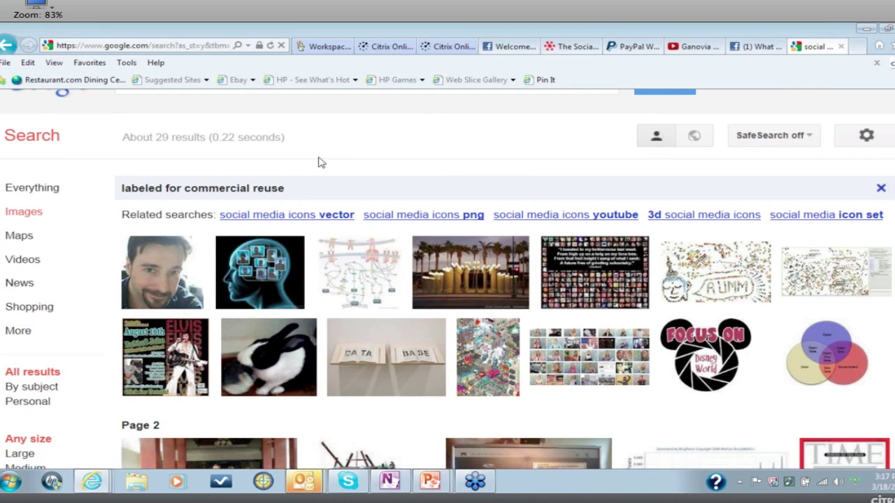
scroll(353, 254, up, 1)
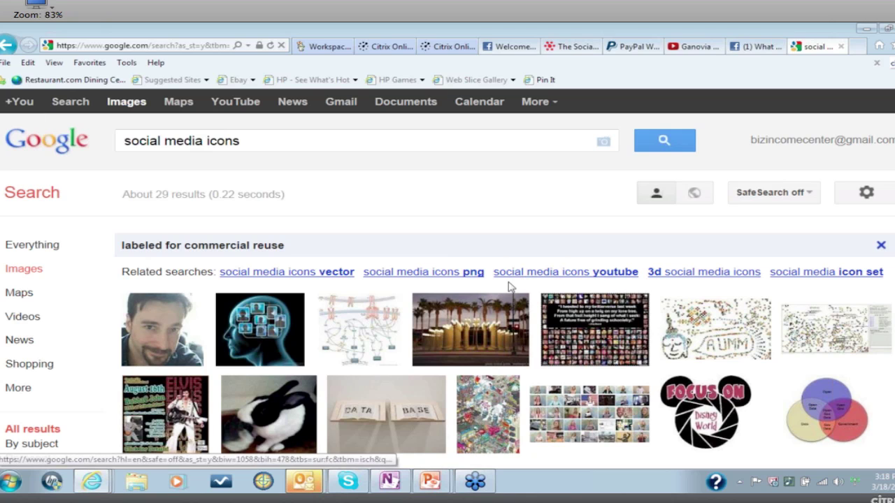
mouse_move(498, 313)
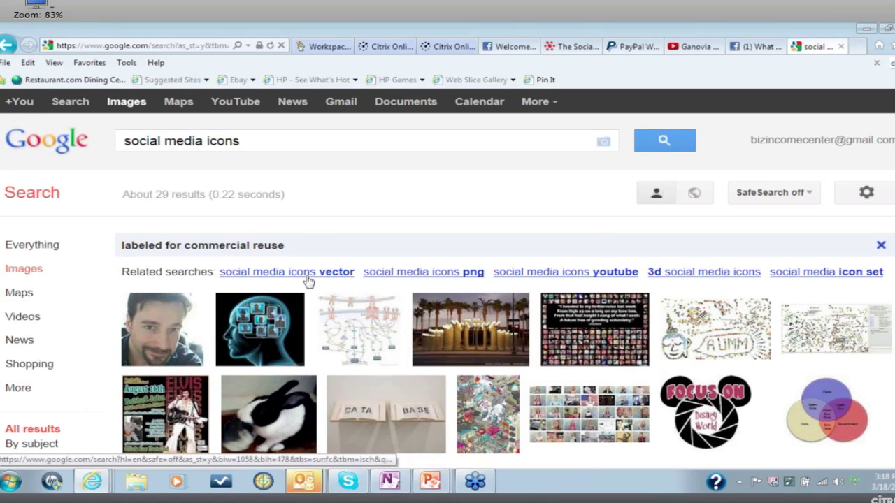
click(396, 274)
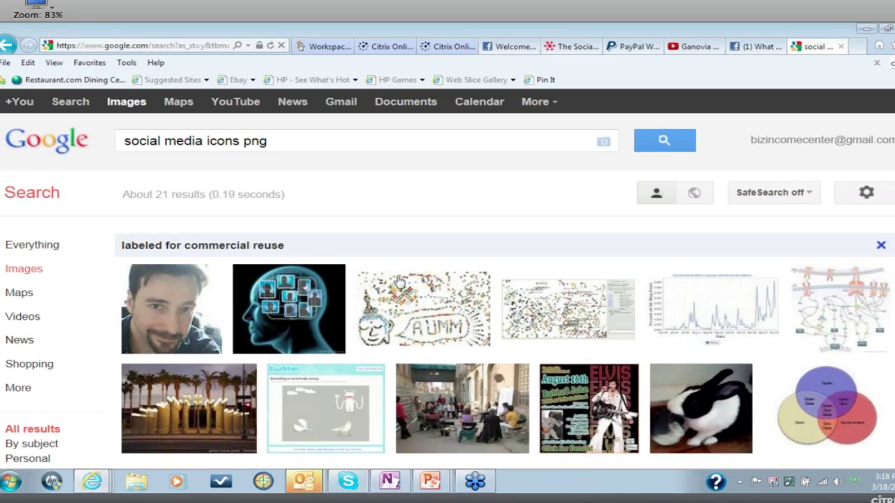
scroll(398, 280, down, 1)
scroll(400, 280, down, 3)
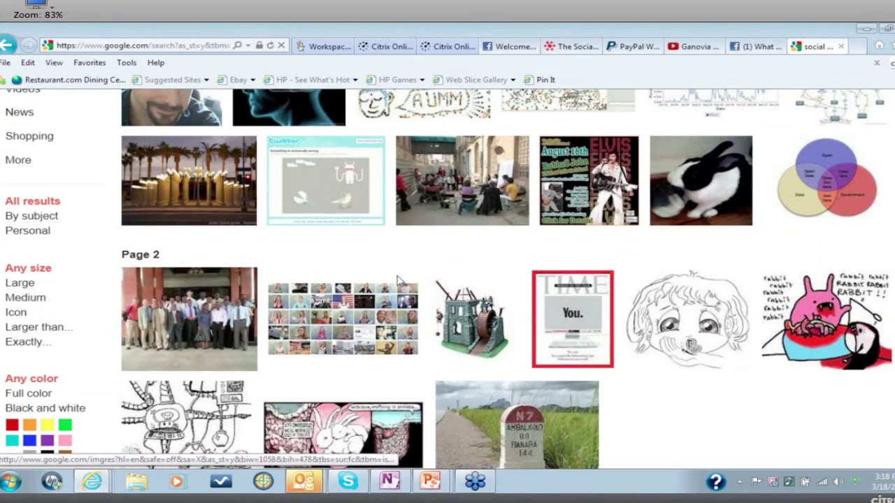
scroll(399, 283, down, 1)
scroll(378, 264, up, 5)
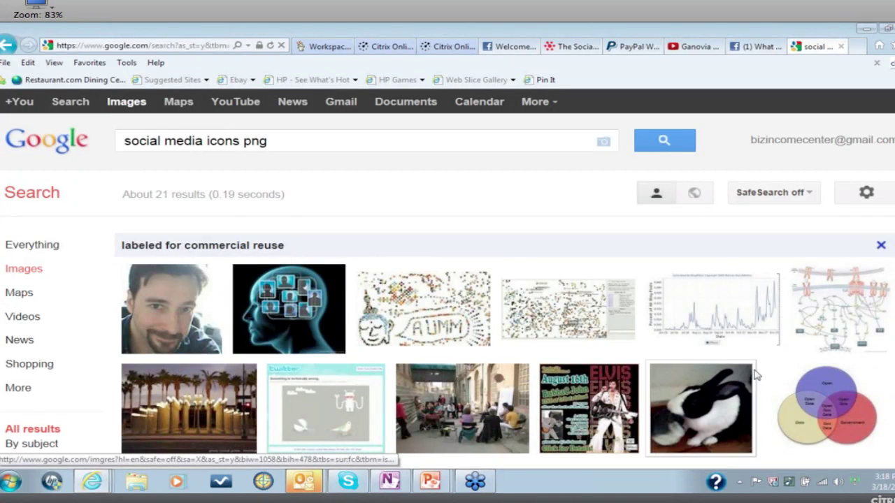
Save the picture of three overlapping coloured circles to the Desktop as a JPEG named "social media image".
mouse_move(827, 408)
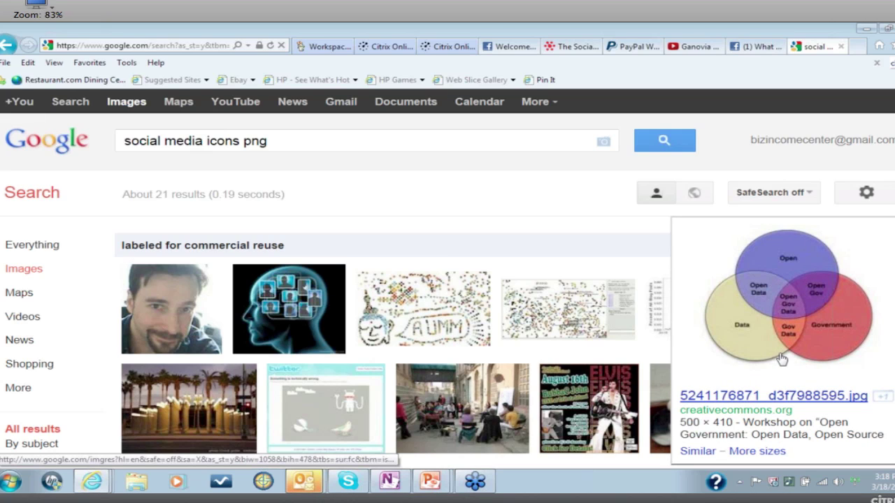
right_click(771, 344)
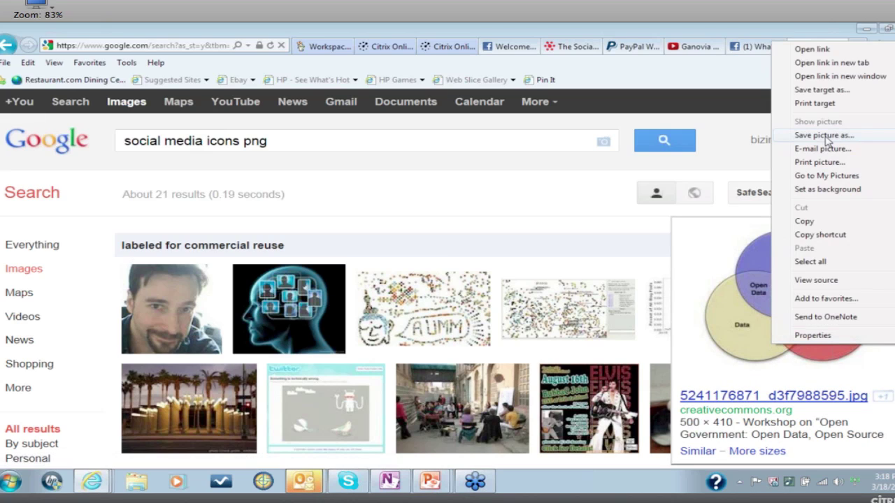
click(825, 136)
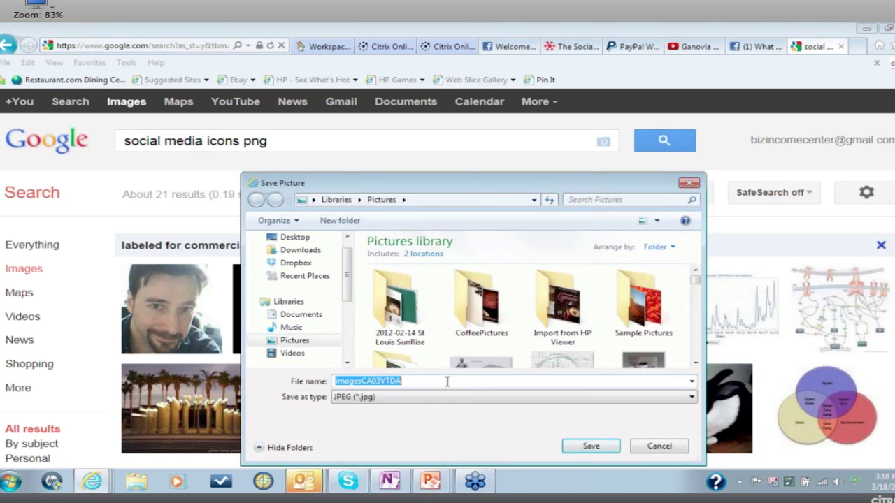
click(294, 238)
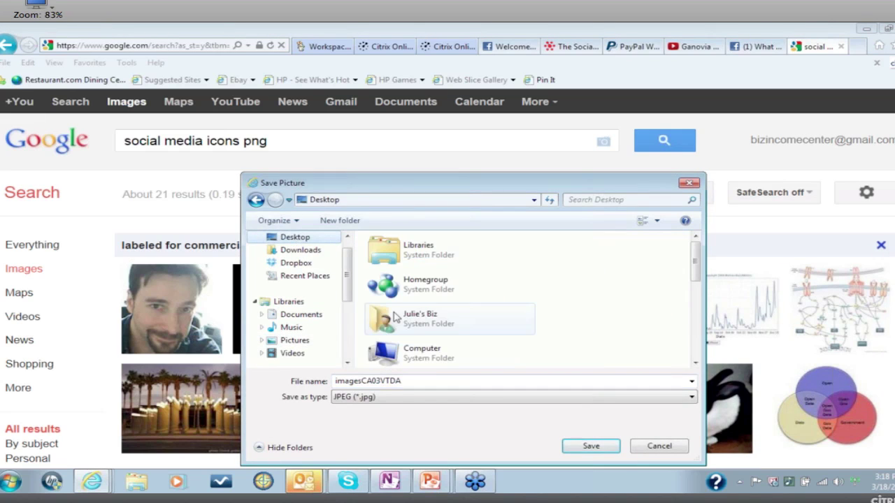
double_click(359, 382)
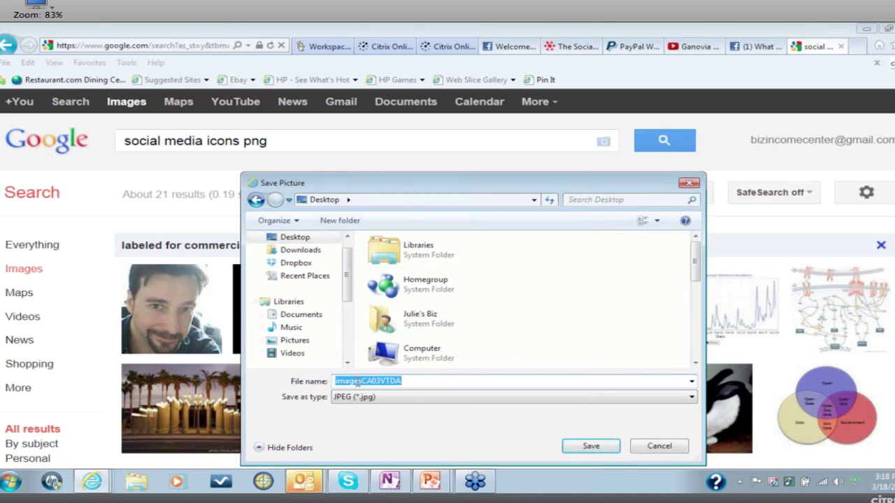
text(social media icons)
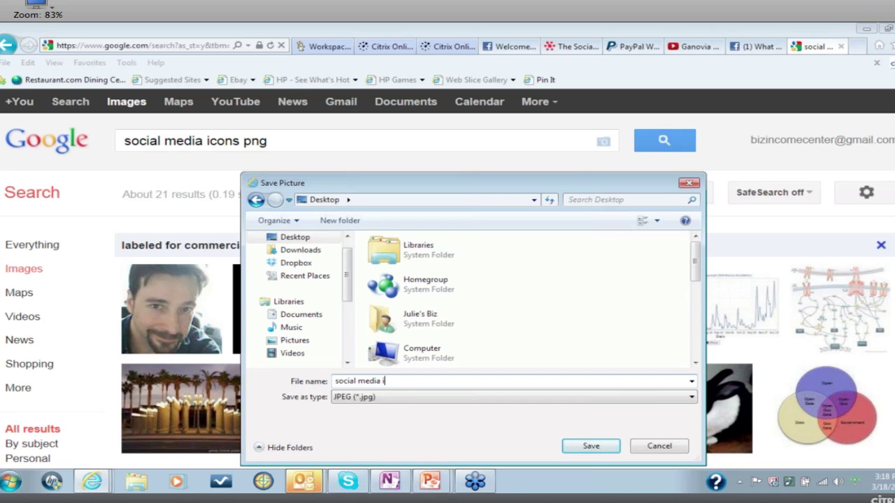
key(Return)
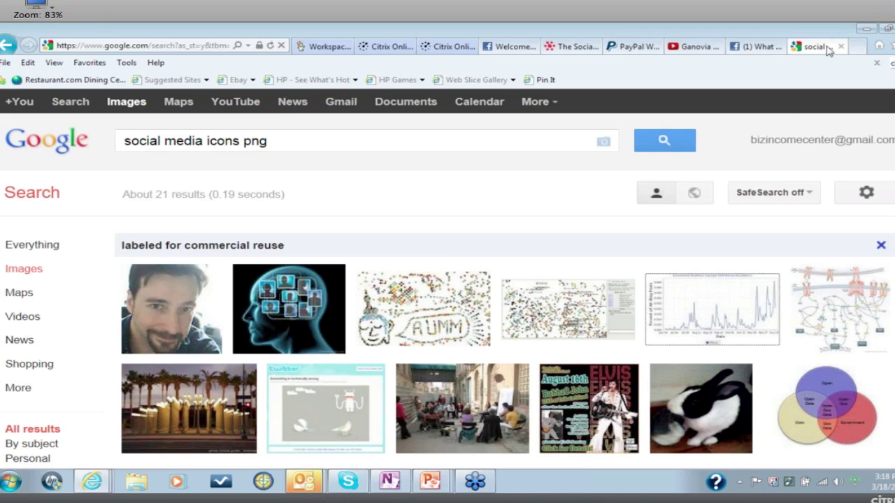
Return to the Facebook ad form and upload "social media image.jpg" from the Desktop as the ad's image.
click(761, 49)
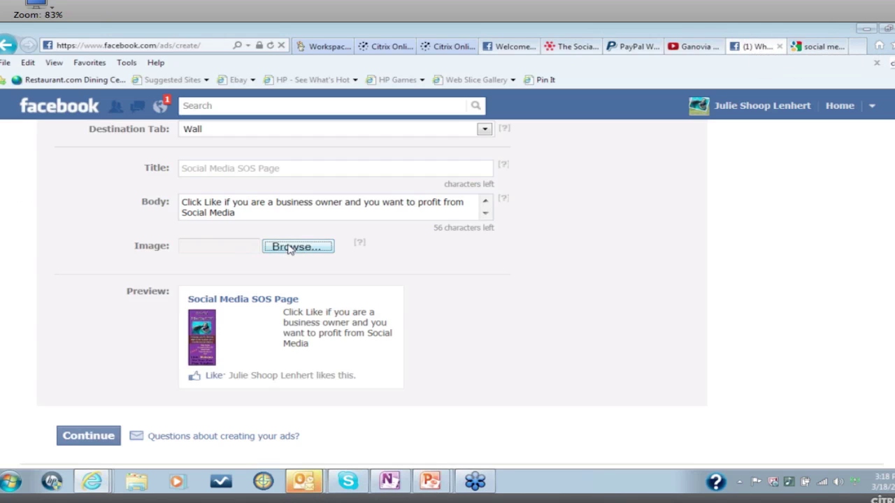
click(294, 247)
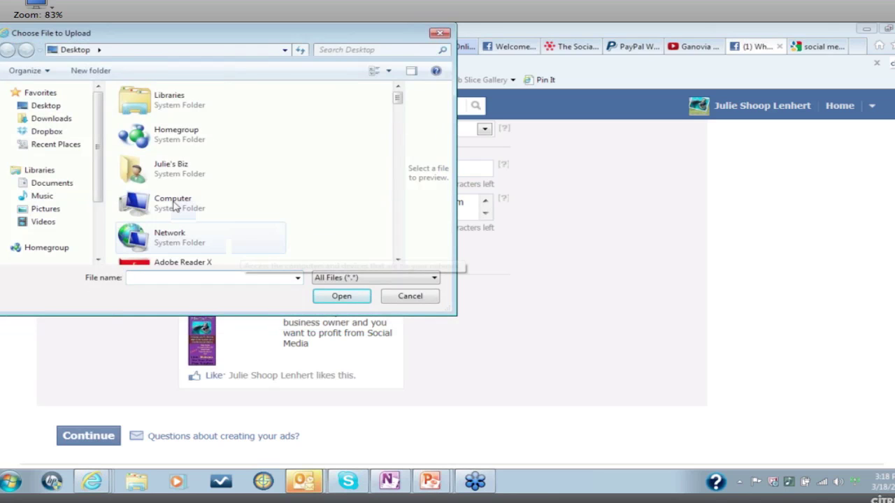
click(43, 106)
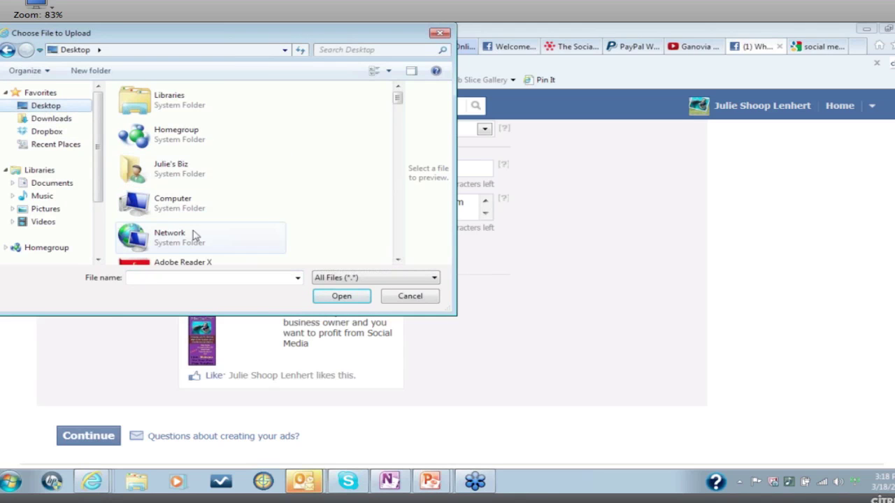
click(158, 277)
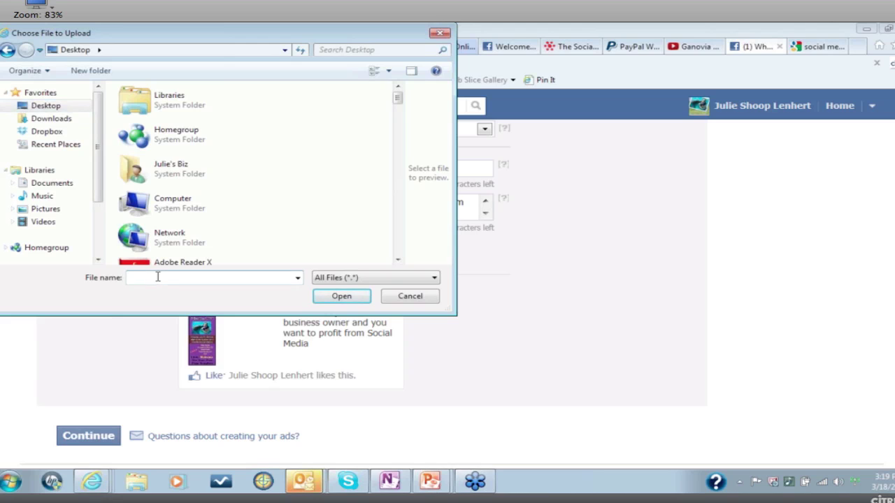
text(socia)
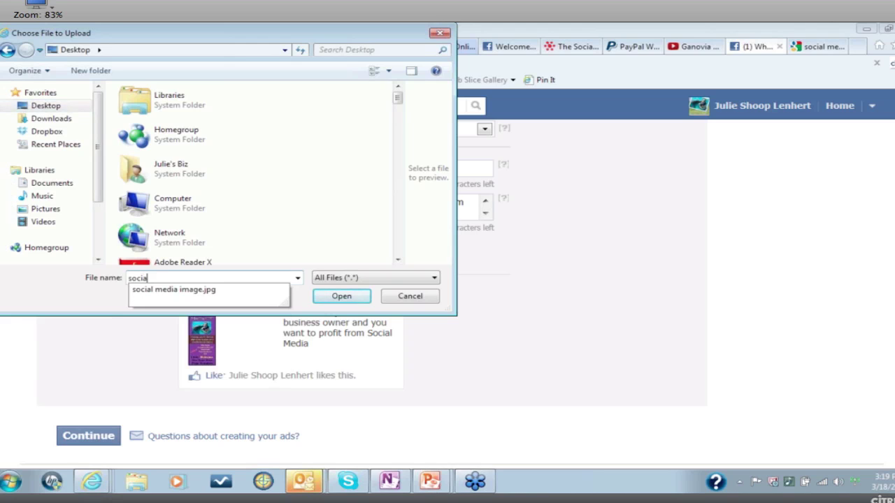
click(150, 289)
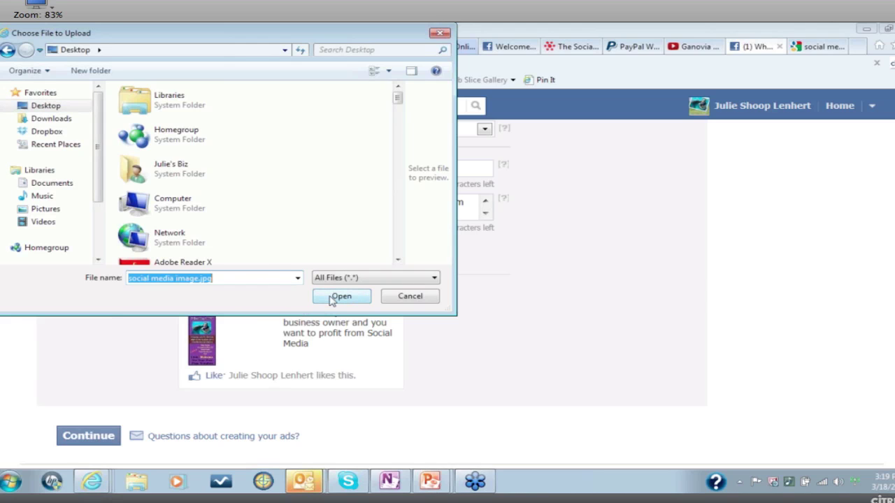
click(332, 299)
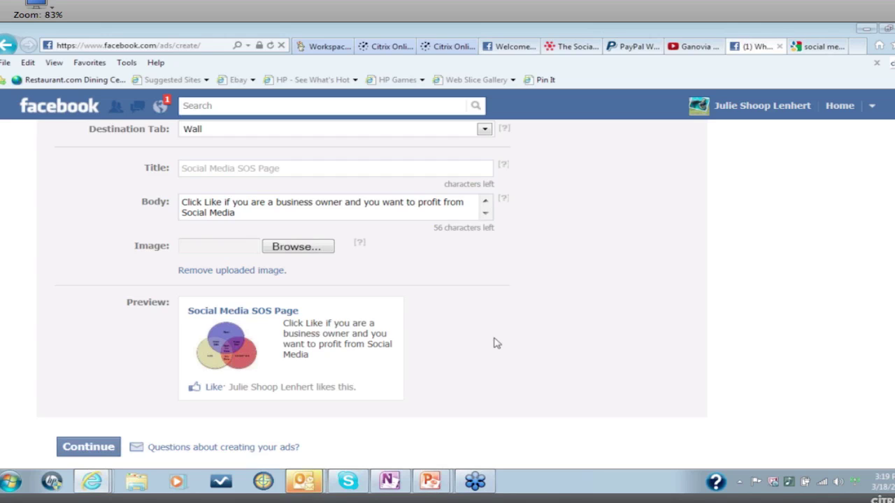
Continue to the ad's targeting section and limit the audience to women aged 45 to 55.
scroll(496, 344, down, 2)
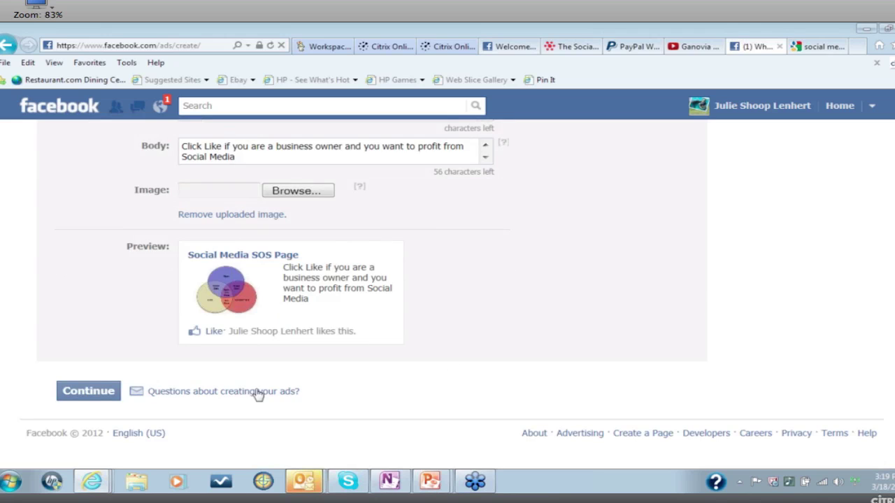
click(85, 395)
scroll(85, 396, down, 4)
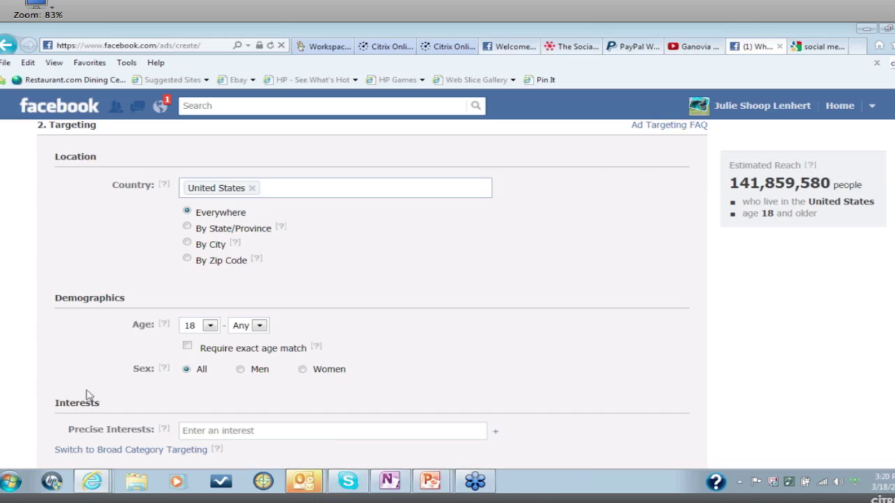
click(209, 326)
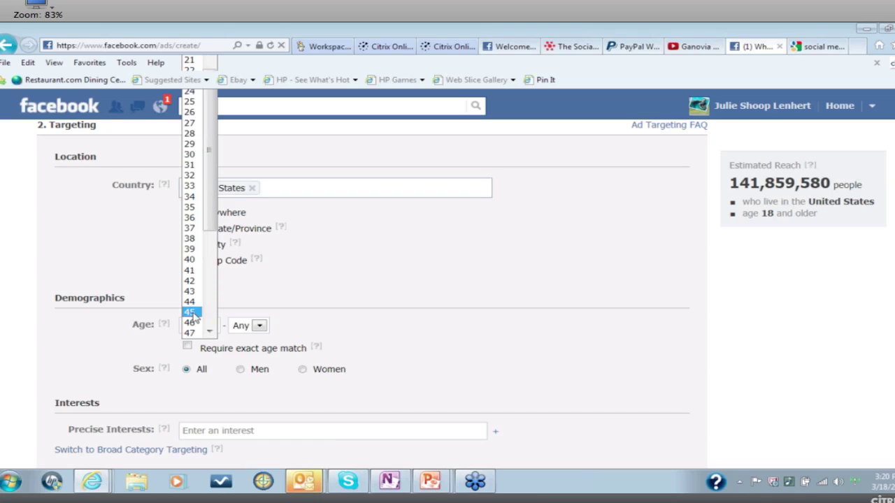
click(190, 312)
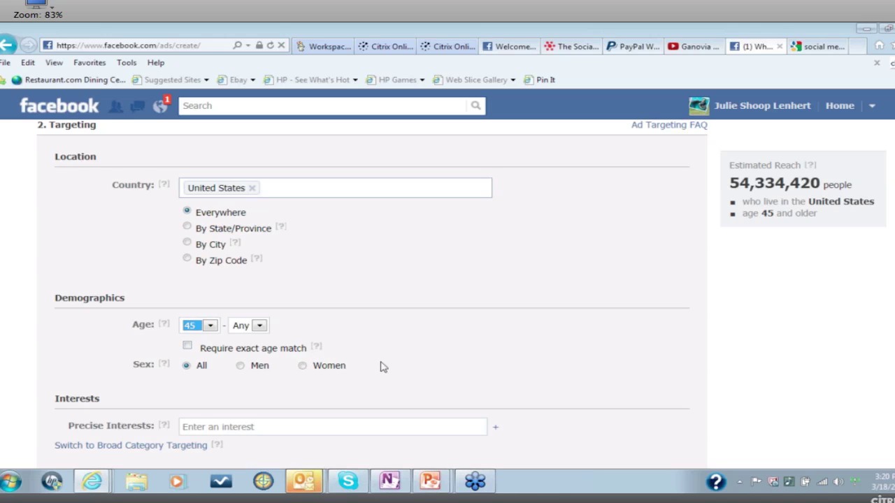
click(260, 326)
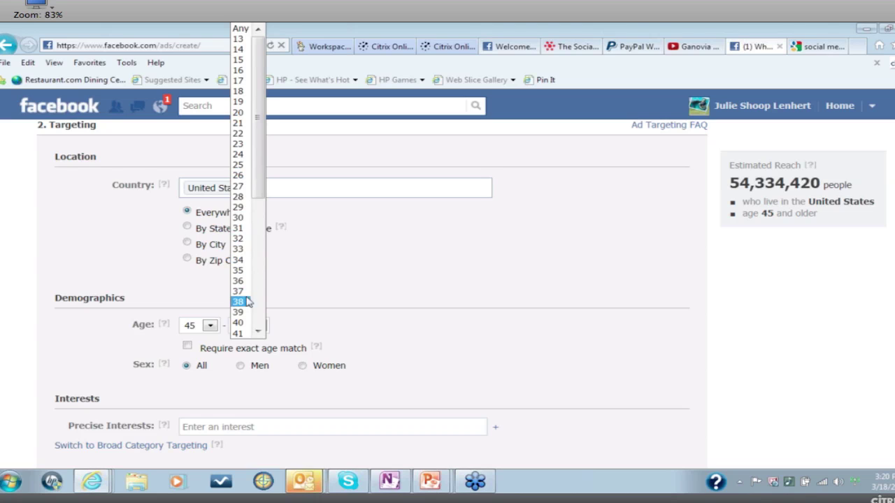
scroll(240, 272, down, 5)
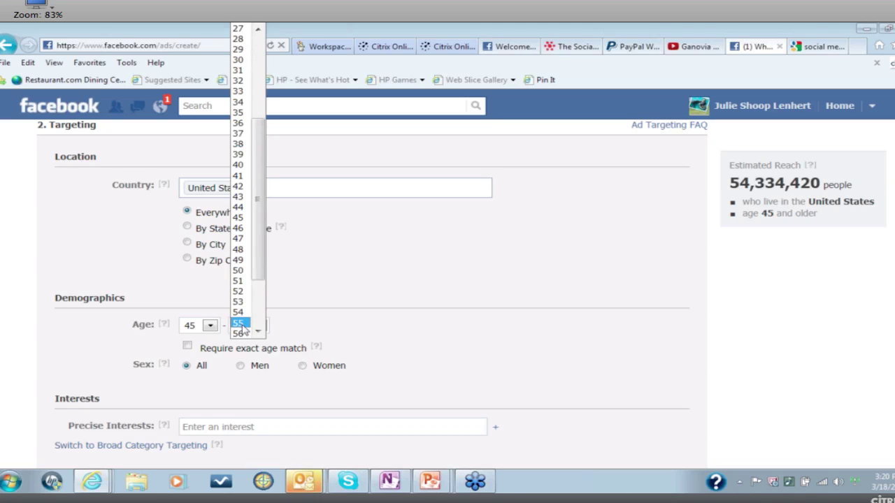
click(239, 323)
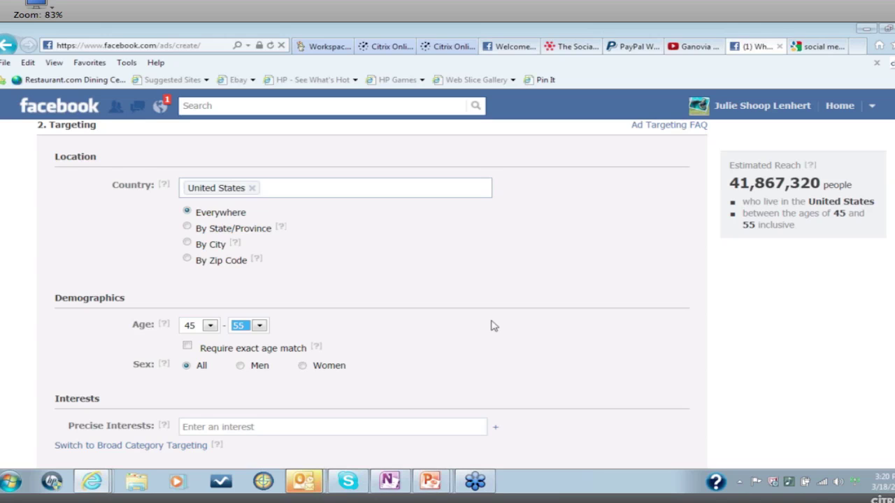
click(302, 365)
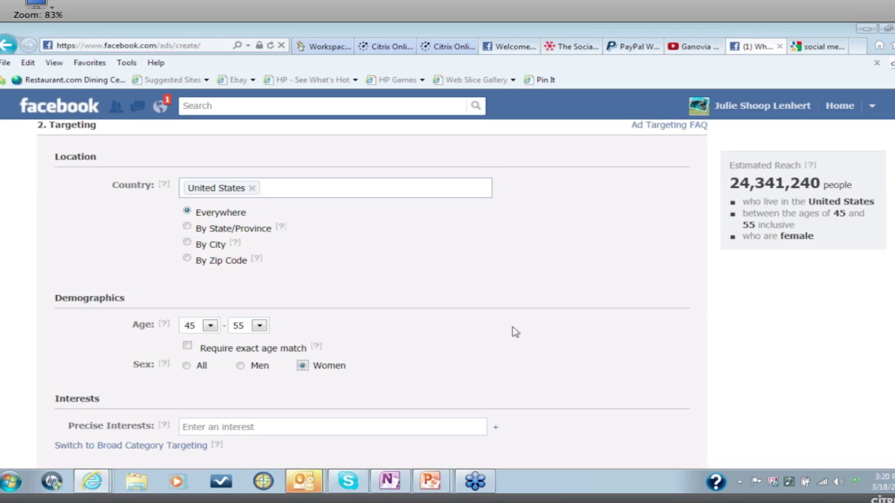
Add "Social Media" from the Precise Interests suggestions as a targeting interest.
scroll(514, 332, down, 3)
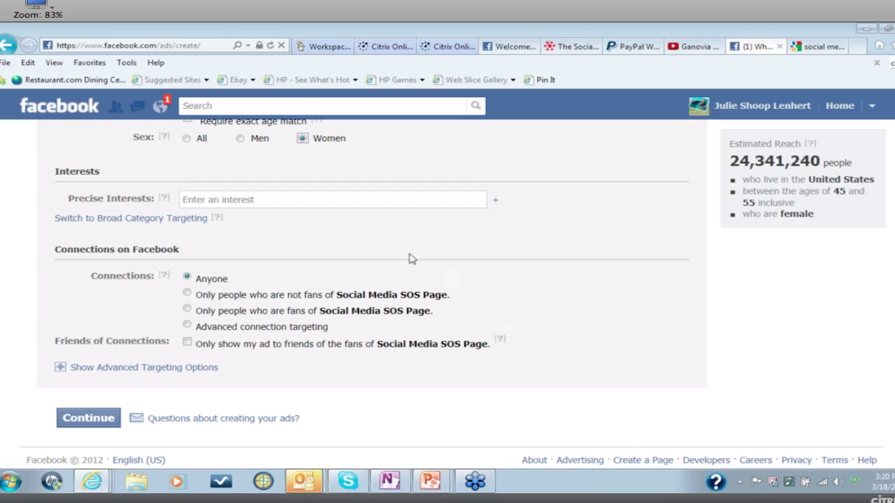
click(290, 201)
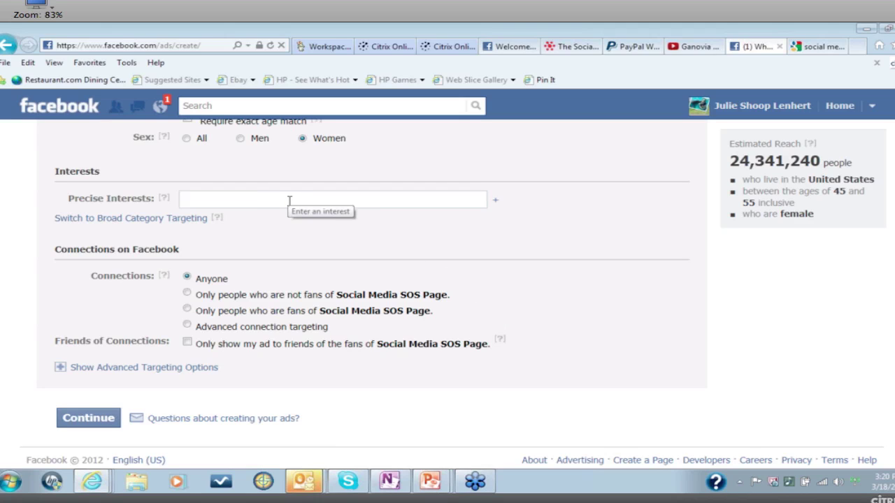
text(social media)
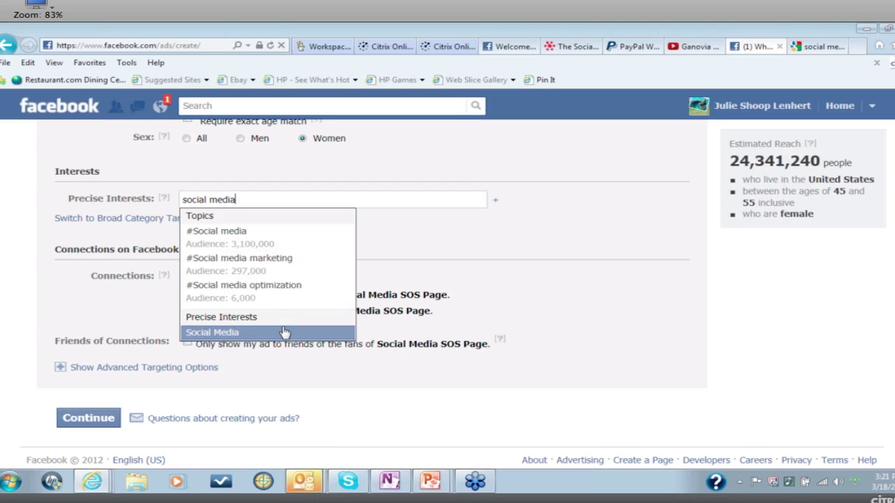
click(214, 334)
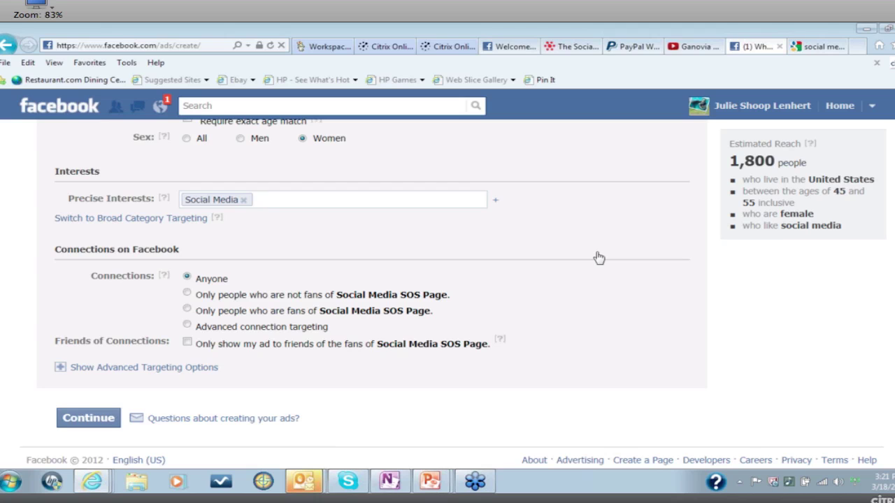
Add "Social Media Examiner" from the Precise Interests suggestions as a second targeting interest.
text(s)
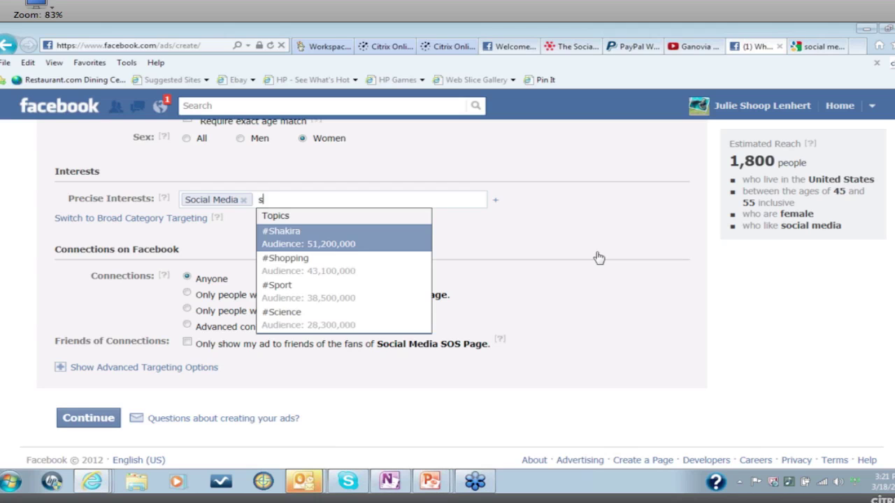
text(ocial media exa)
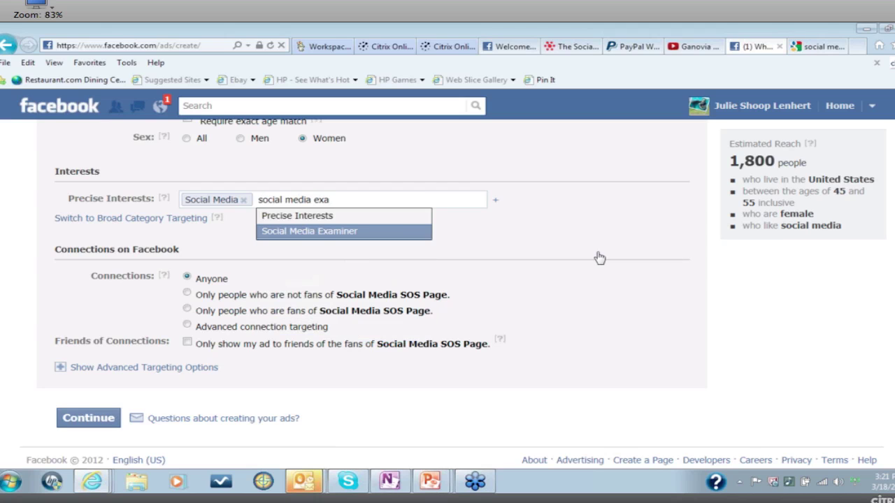
click(368, 234)
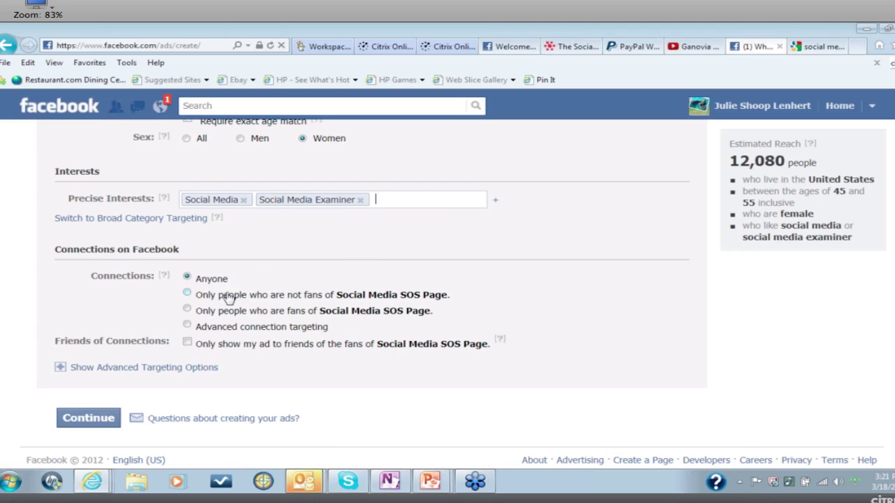
Show the advanced targeting options and use advanced connection targeting to target users not already connected to Social Media SOS Page.
scroll(228, 298, down, 2)
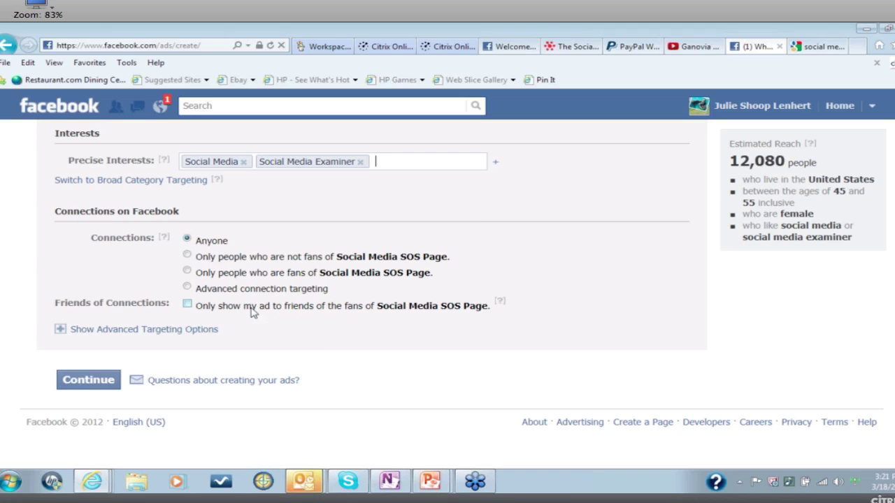
click(112, 330)
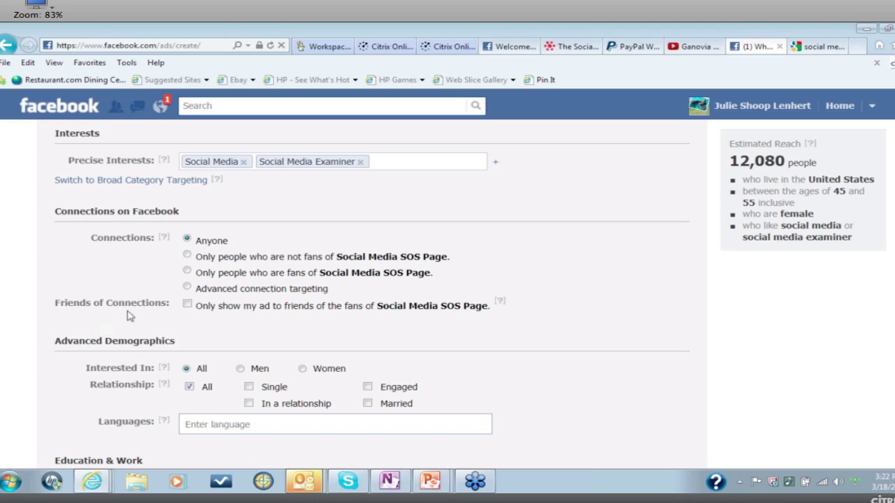
click(187, 287)
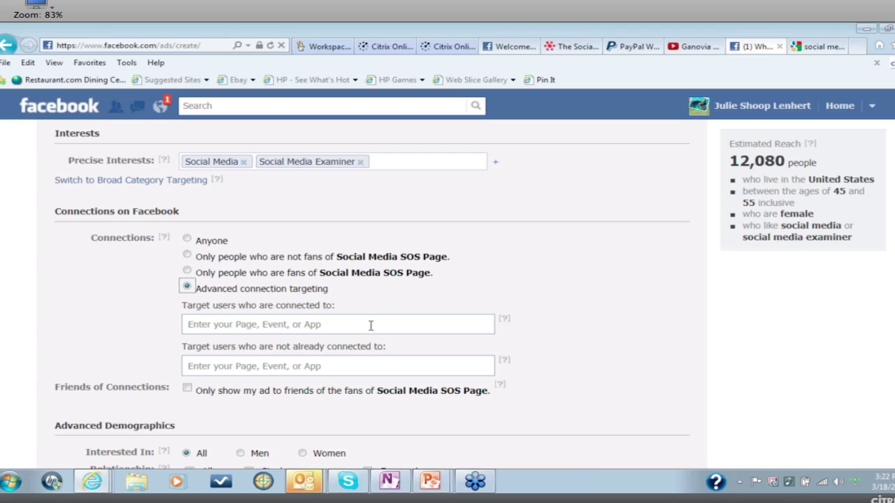
click(333, 368)
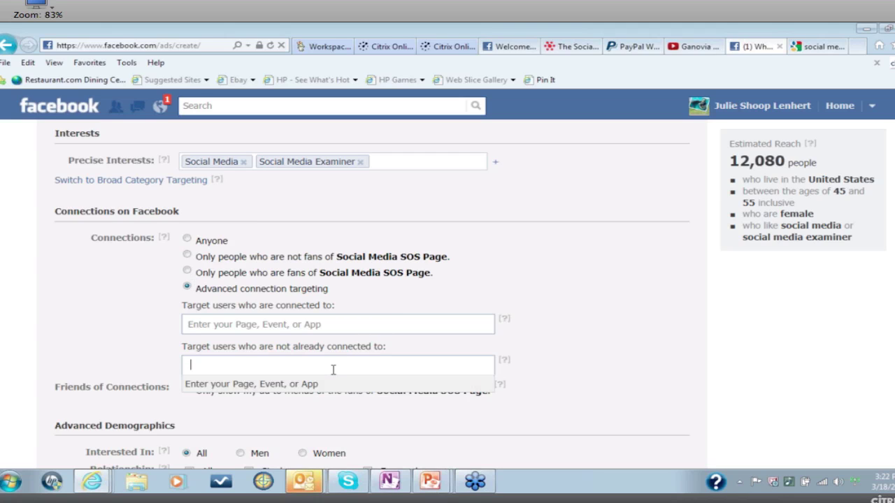
scroll(334, 372, down, 3)
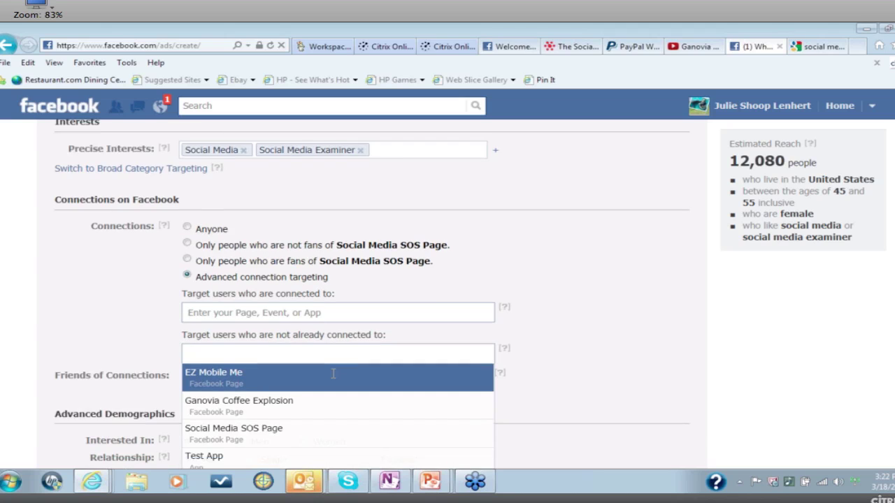
click(283, 335)
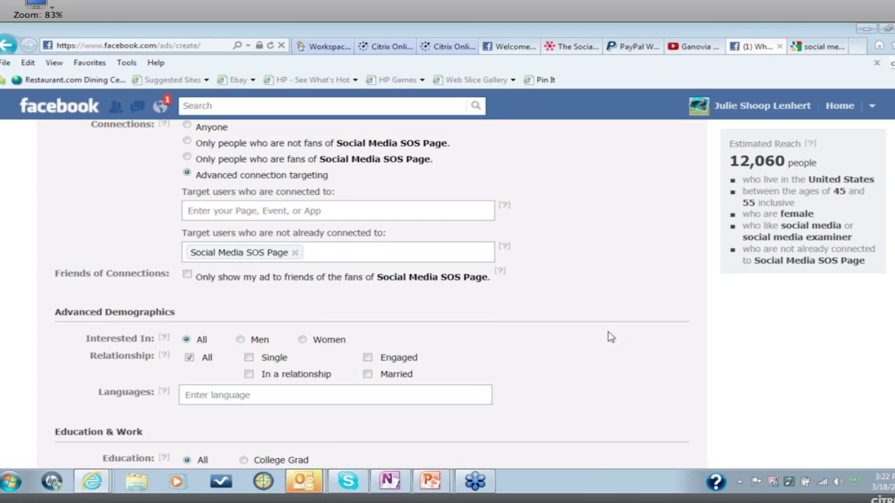
Continue to the campaigns, pricing and scheduling section and choose United States as the account time zone's country.
scroll(564, 357, down, 3)
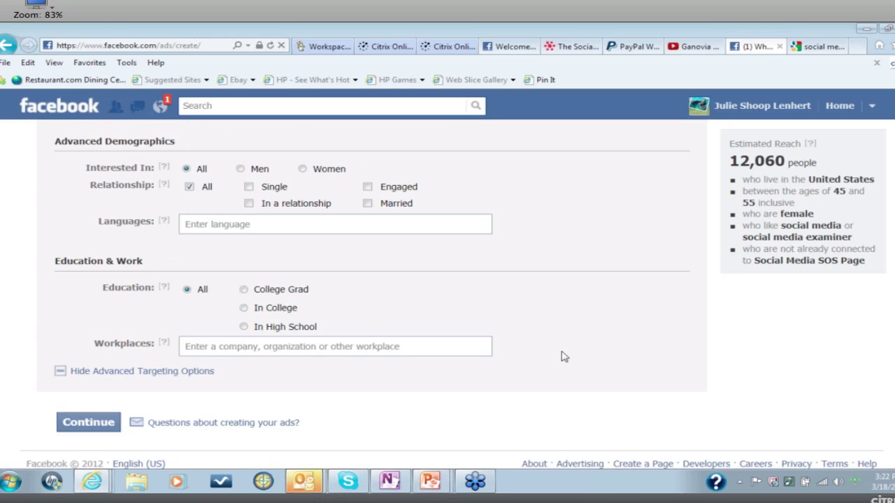
scroll(565, 357, down, 1)
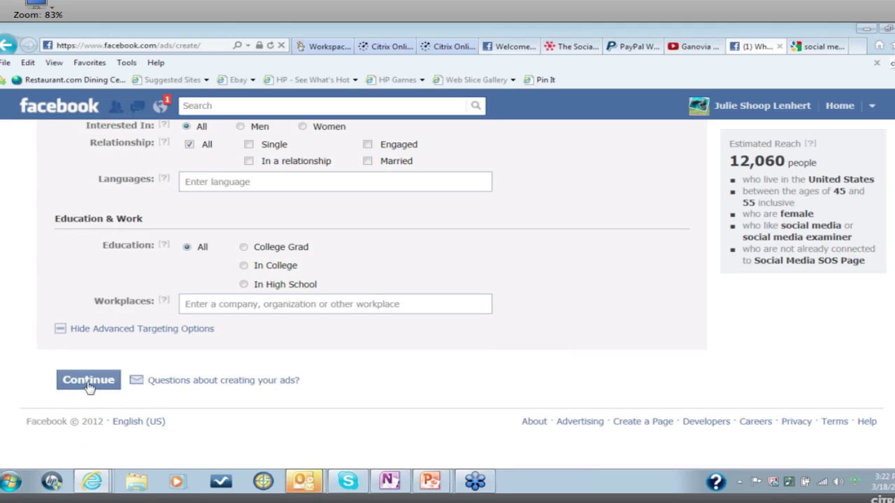
click(88, 381)
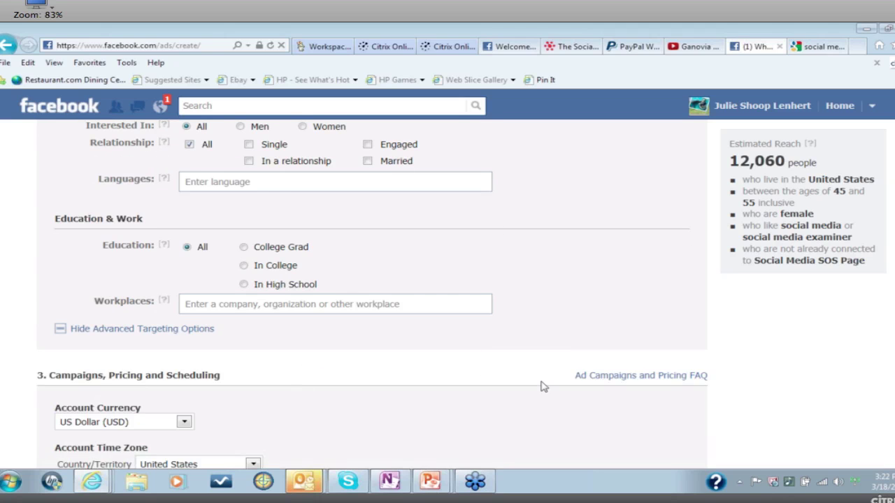
scroll(544, 386, down, 6)
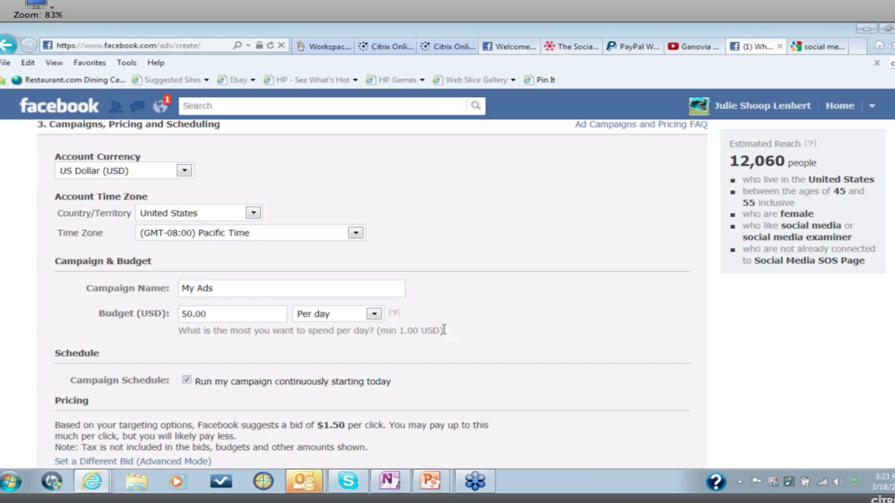
click(253, 214)
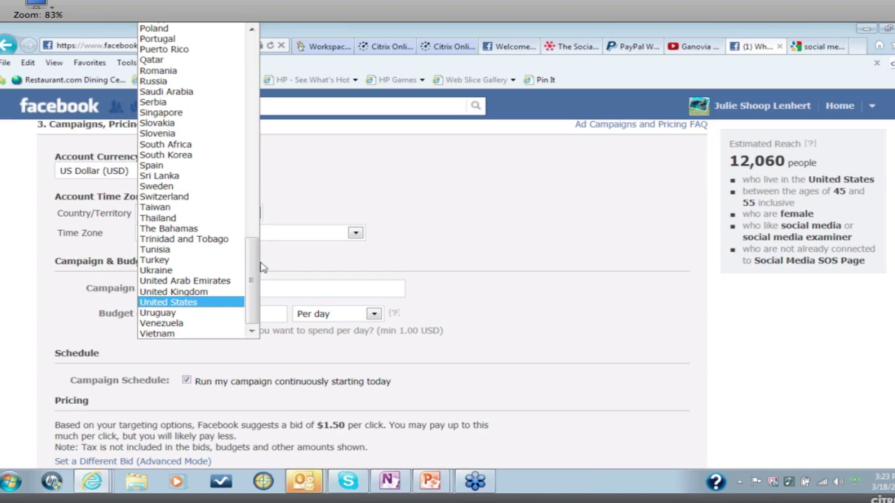
click(207, 308)
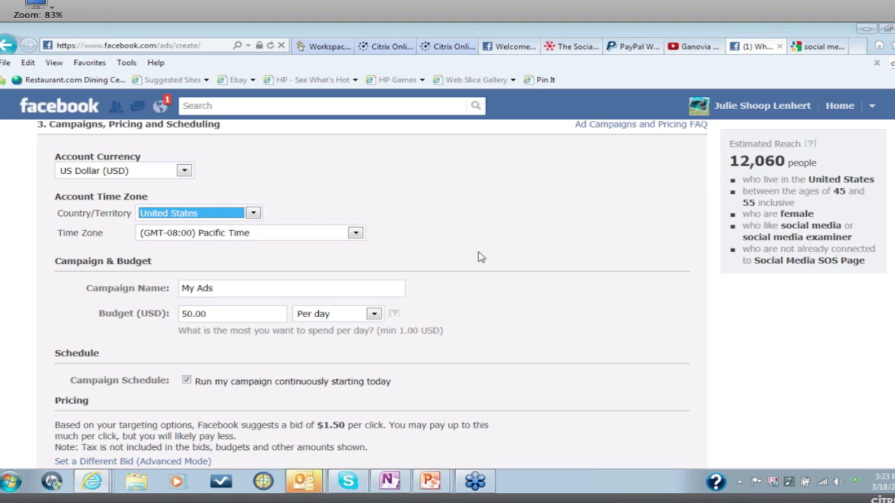
Rename the campaign as "My Like Campaign".
scroll(480, 257, down, 1)
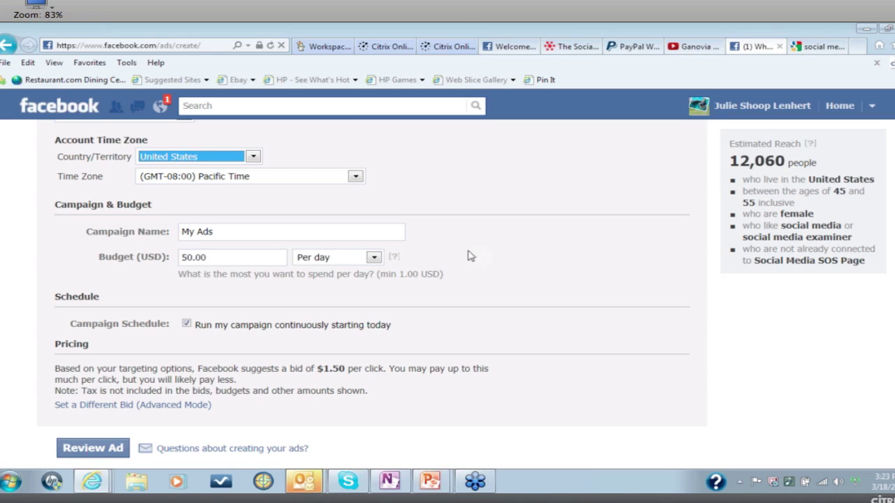
click(265, 234)
key(BackSpace)
key(BackSpace)
key(BackSpace)
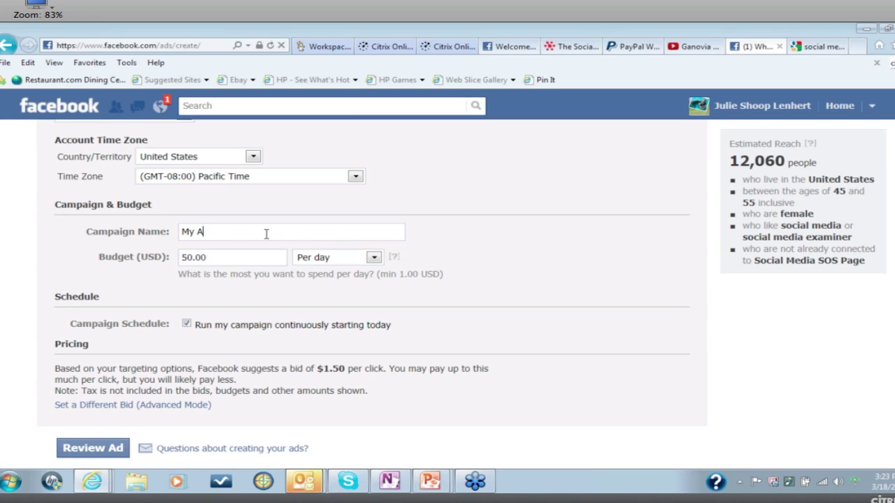
text(Like Campaign)
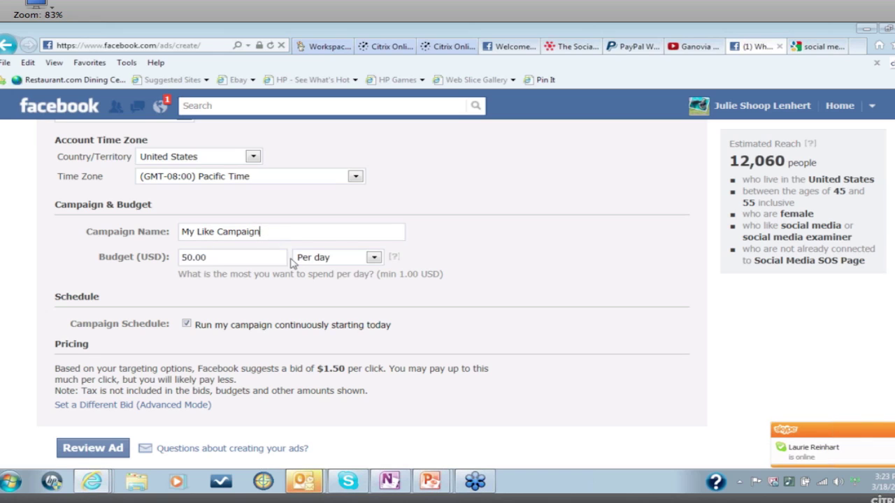
Set the campaign budget to 10.00 USD per day.
click(186, 258)
key(BackSpace)
text(1)
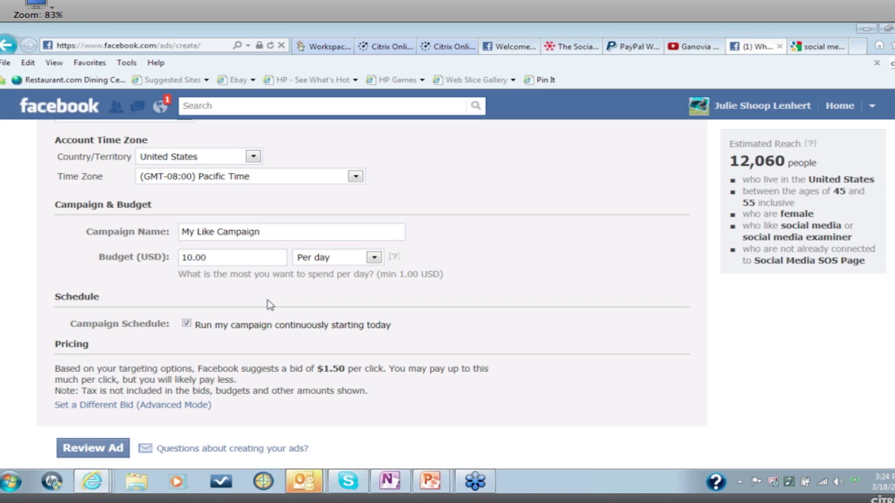
Switch pricing to the advanced bid mode, set the maximum bid to 1.10 USD per click, and submit the ad for review.
click(106, 405)
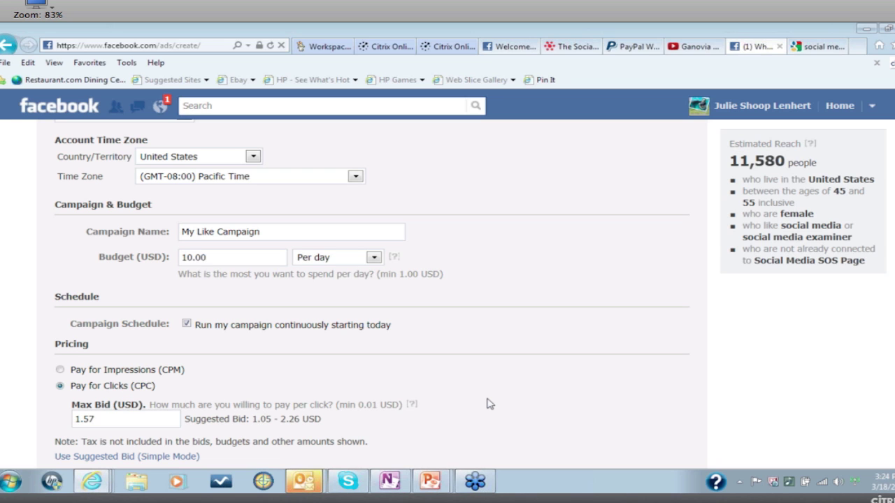
scroll(489, 404, down, 2)
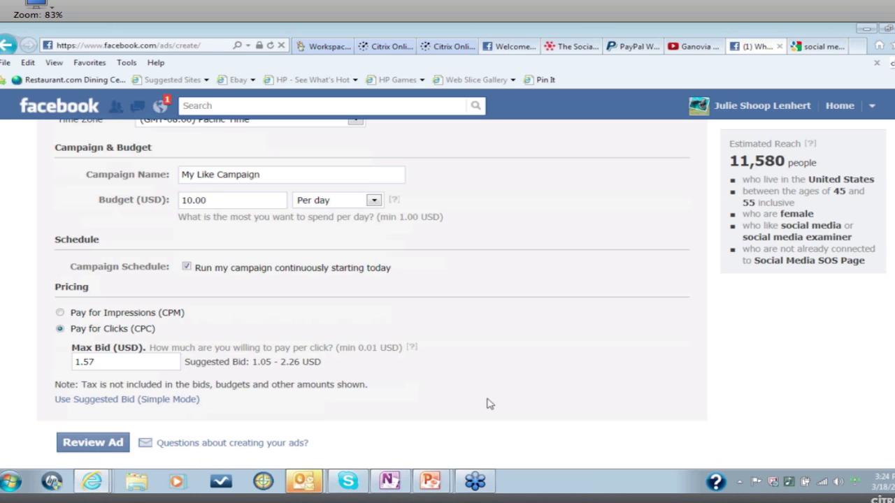
scroll(489, 404, down, 1)
scroll(489, 404, down, 1)
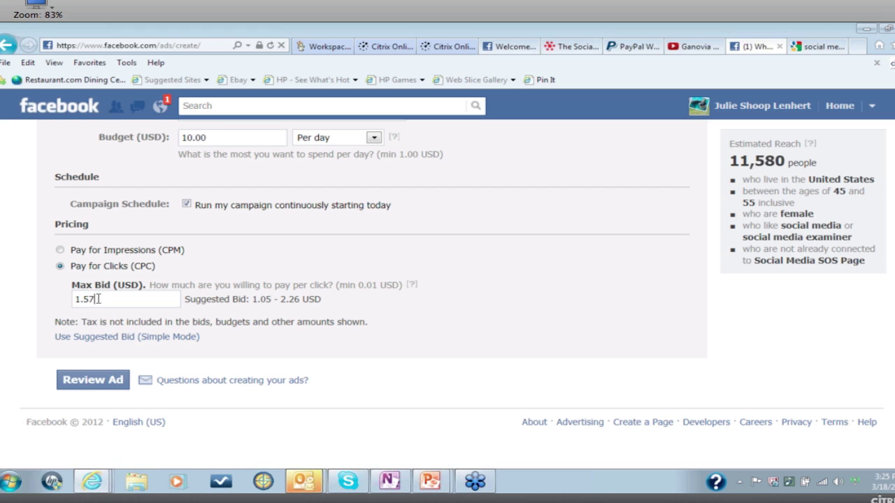
drag(98, 299, 87, 300)
text(10)
click(124, 381)
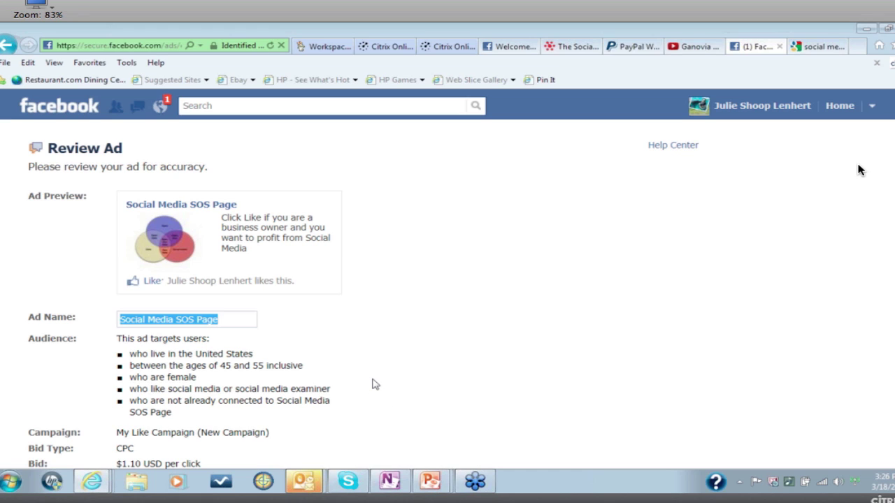
Check the ad's review summary, place the order, and choose PayPal as the funding source.
scroll(860, 170, down, 2)
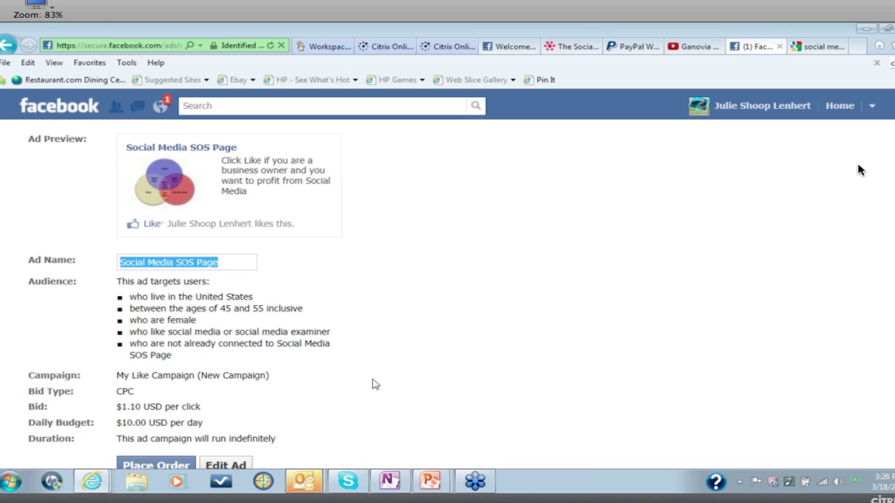
scroll(860, 170, down, 2)
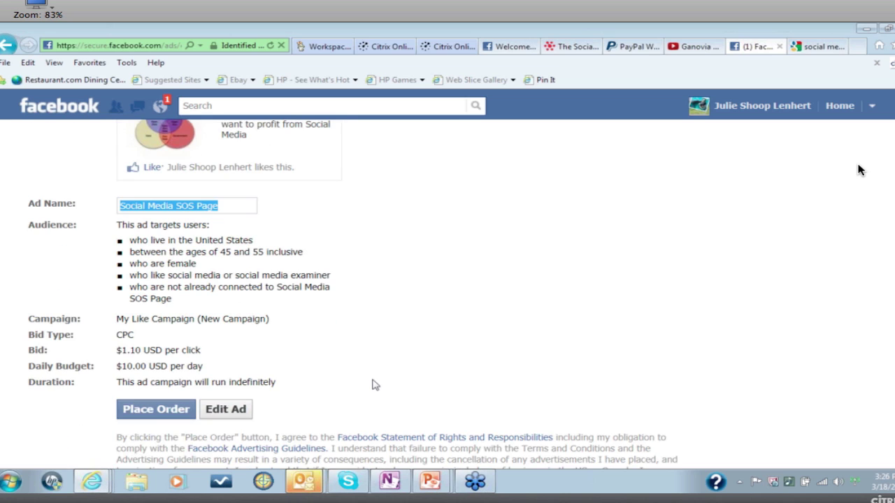
scroll(860, 170, up, 2)
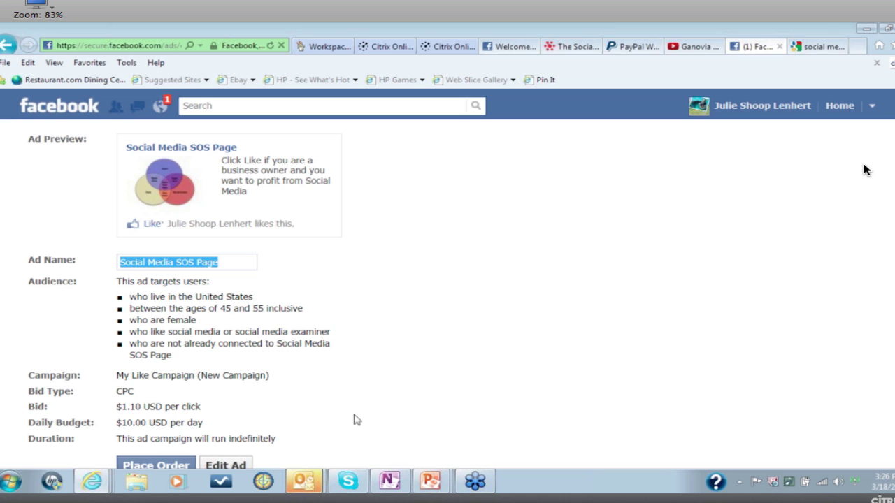
click(157, 465)
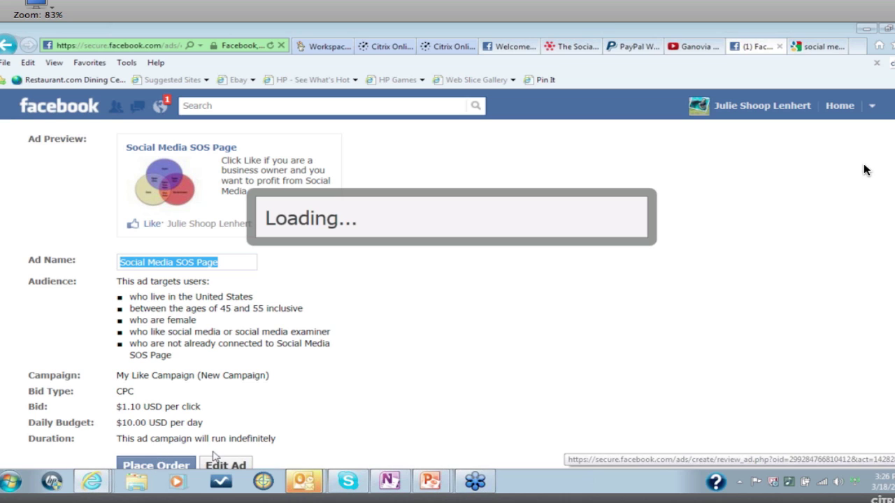
scroll(865, 170, down, 2)
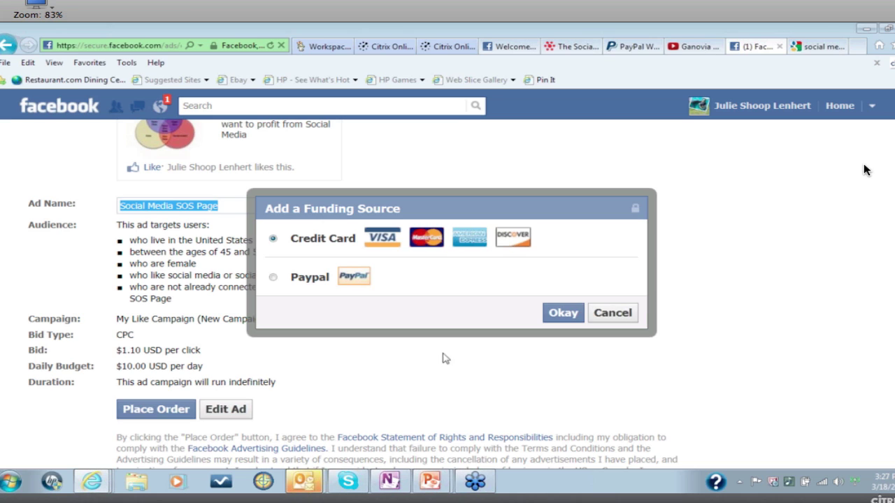
click(273, 278)
click(563, 315)
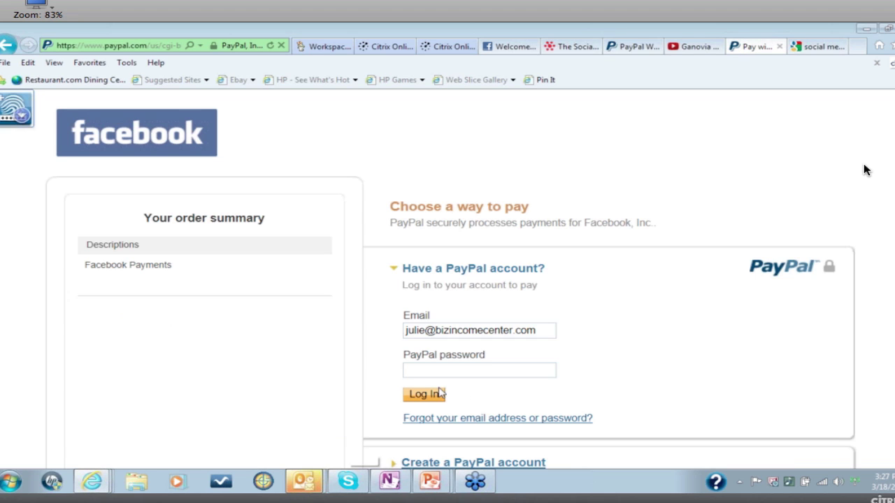
Enter the PayPal account password and log in to the payment page.
click(421, 367)
text(••••••••)
click(423, 395)
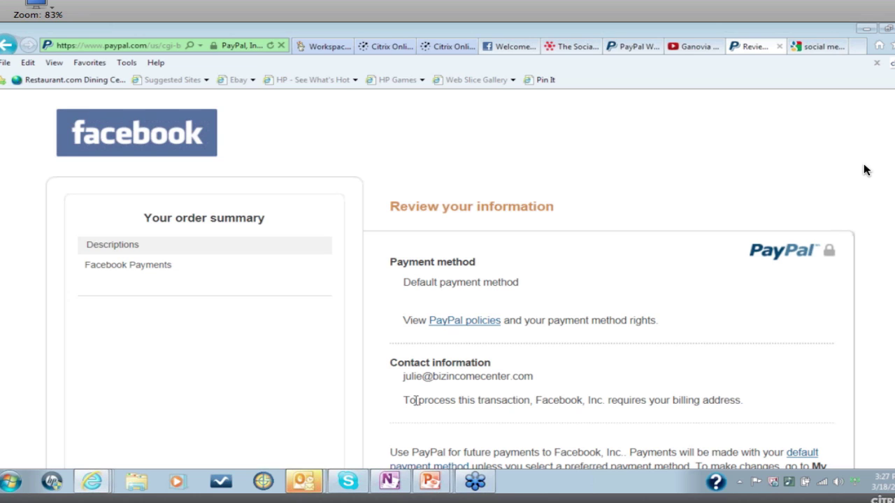
Review PayPal's payment method and contact information, and open the user agreement about the default payment method.
scroll(415, 396, down, 3)
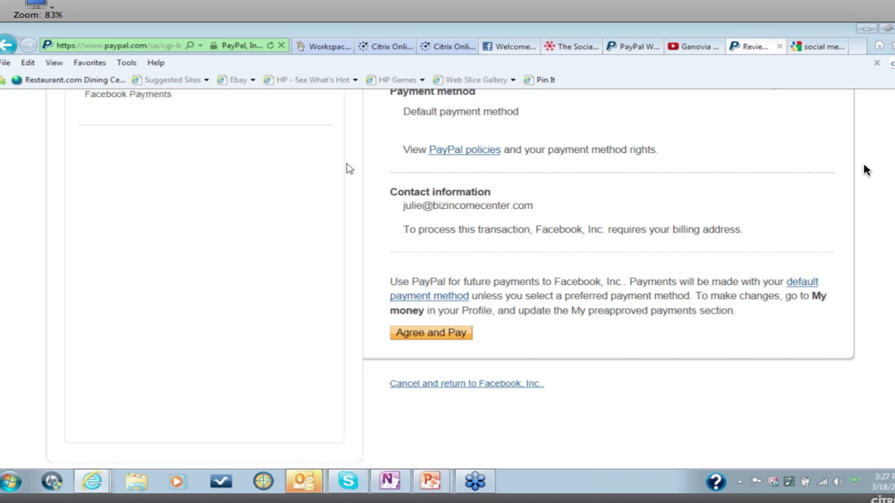
scroll(348, 169, up, 2)
scroll(348, 168, down, 1)
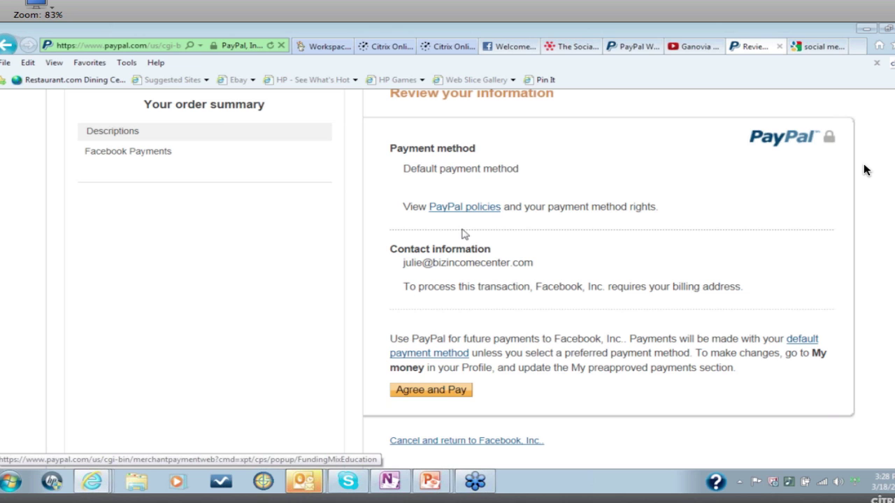
scroll(415, 264, down, 1)
scroll(416, 263, down, 1)
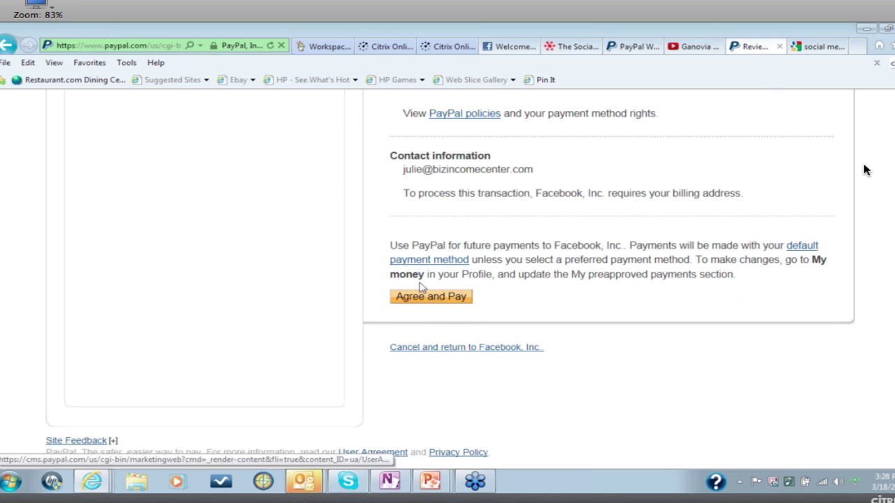
click(451, 259)
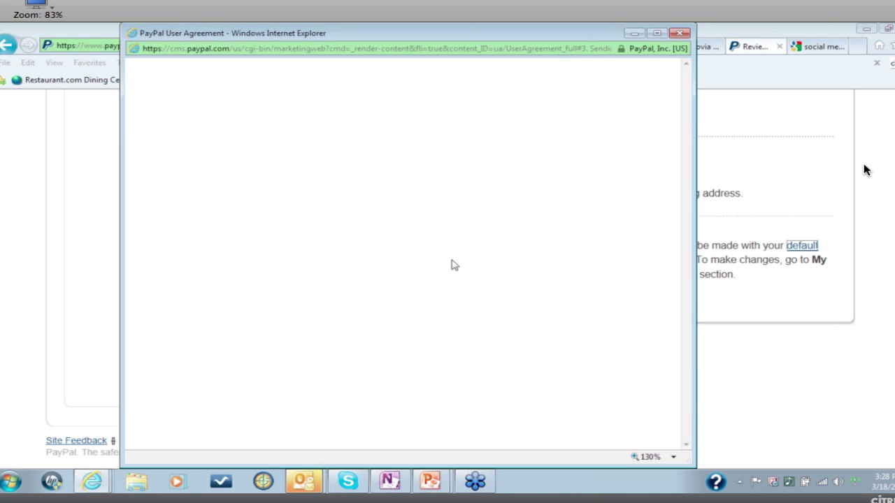
scroll(343, 319, down, 5)
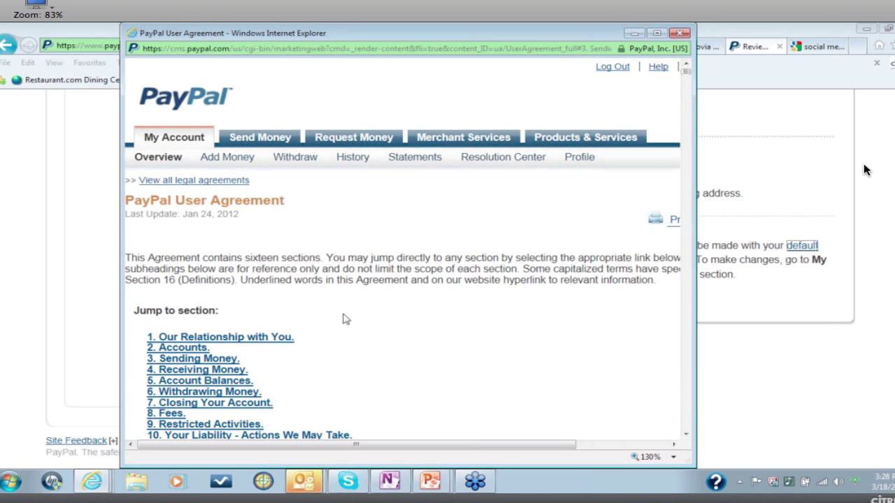
Skim the PayPal user agreement, close it, and agree to pay Facebook through PayPal.
scroll(344, 320, up, 3)
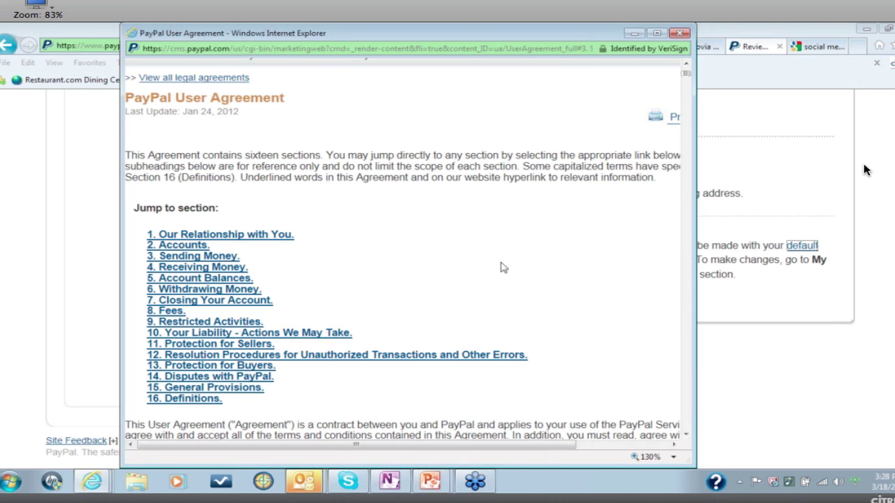
click(678, 33)
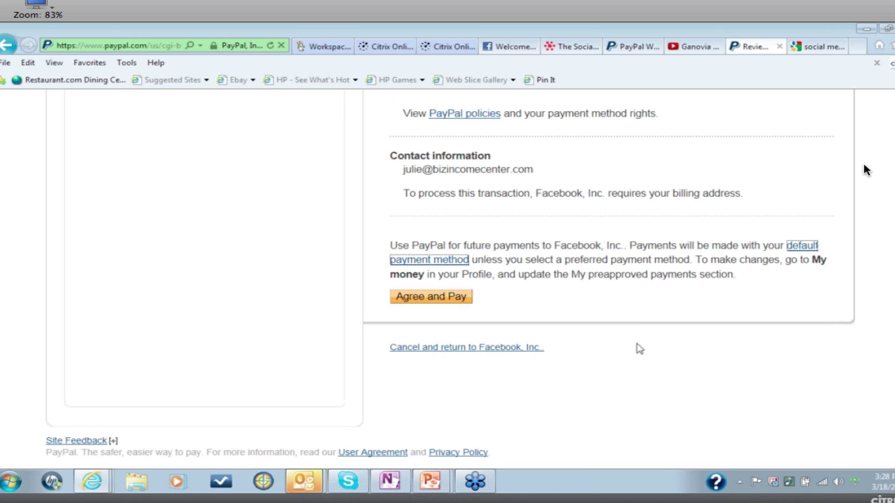
click(431, 299)
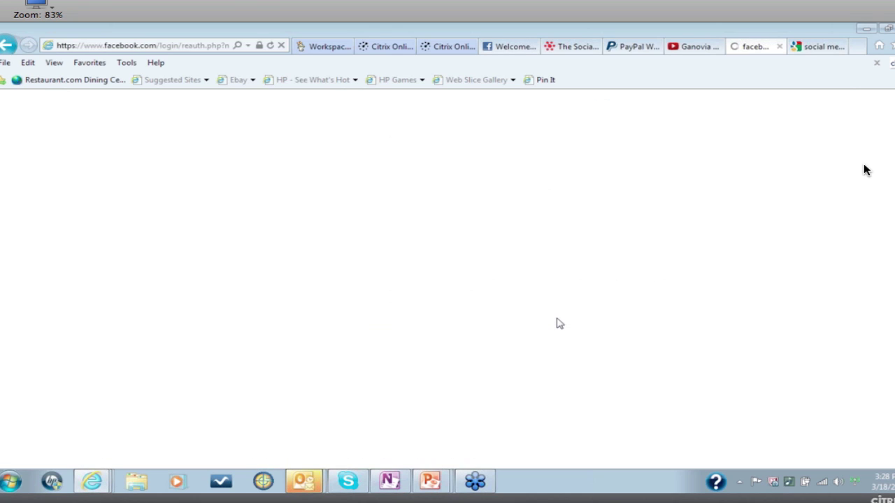
Re-enter the Facebook account password and continue to the ad campaign page.
click(392, 227)
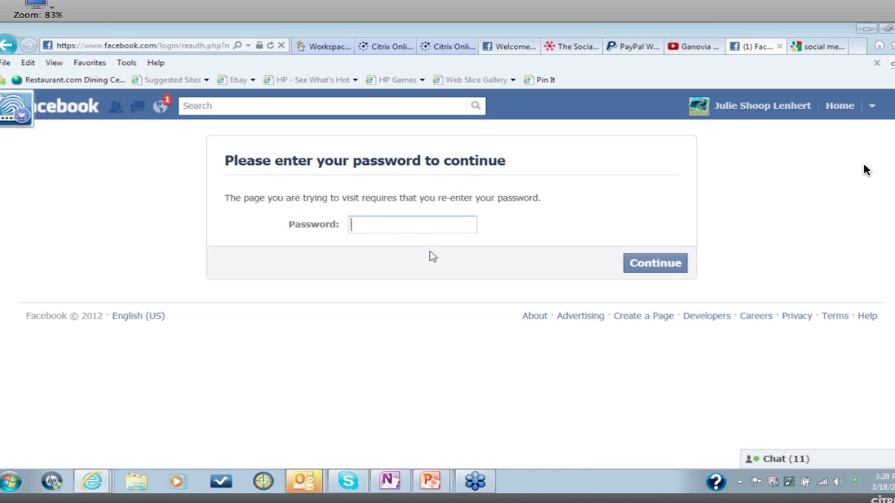
text(••••••••)
key(Return)
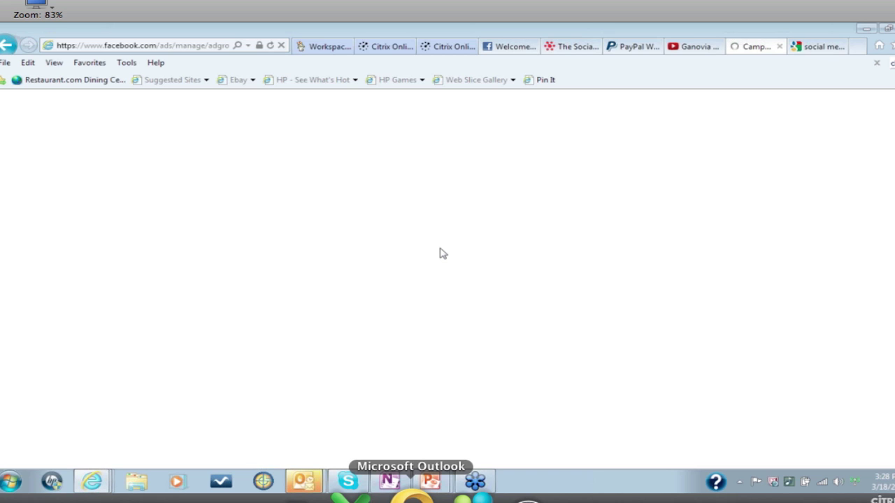
Review the new campaign's budget, ad preview and targeting, and open the account's billing summary and funding sources.
scroll(442, 254, down, 3)
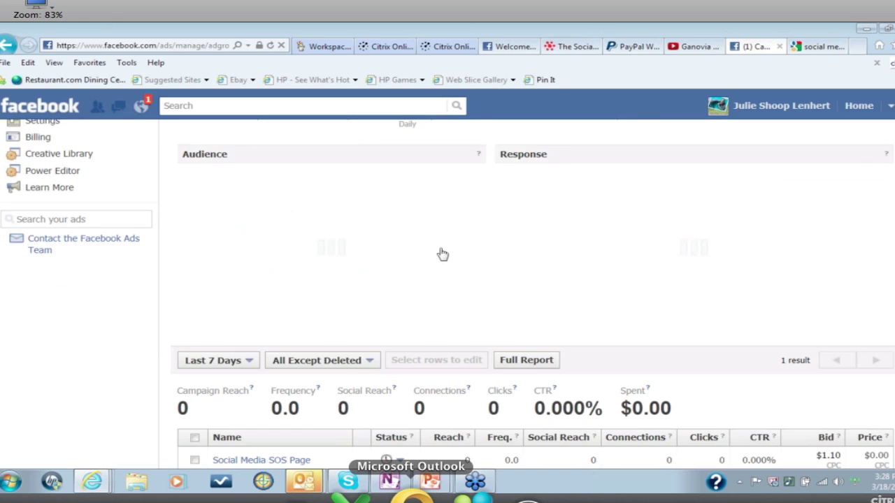
scroll(443, 254, down, 3)
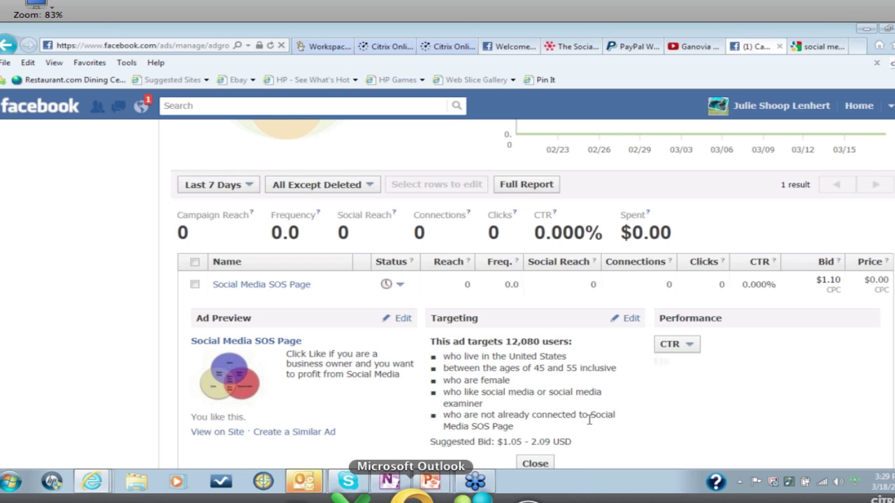
scroll(589, 420, up, 5)
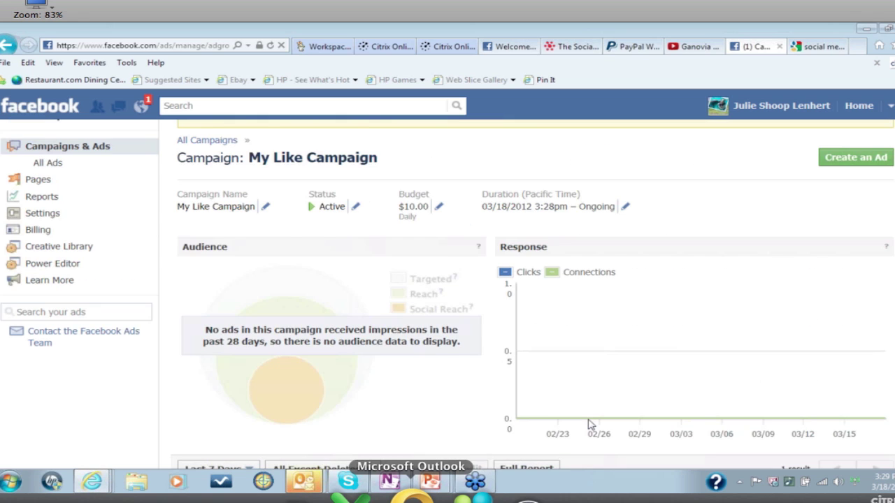
scroll(590, 425, up, 1)
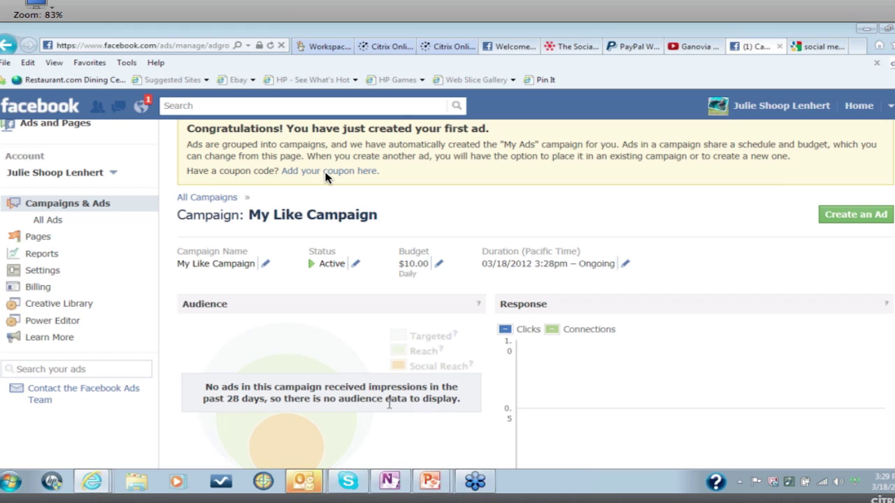
click(37, 287)
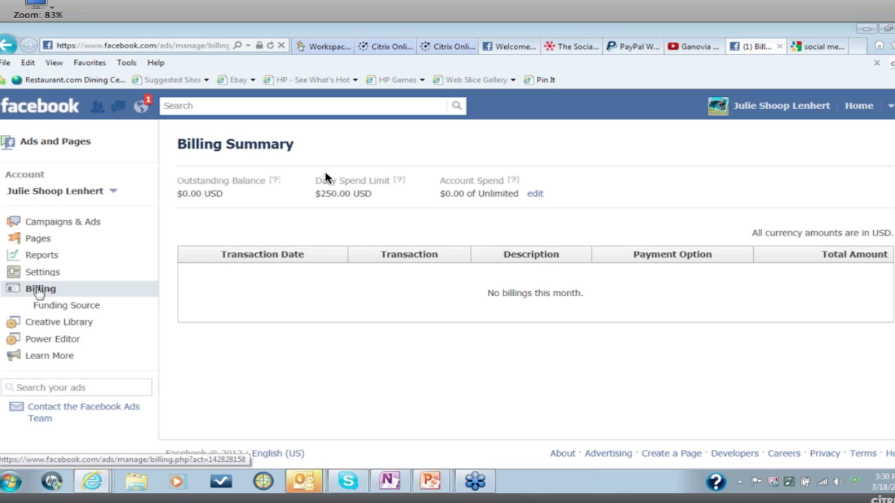
click(65, 308)
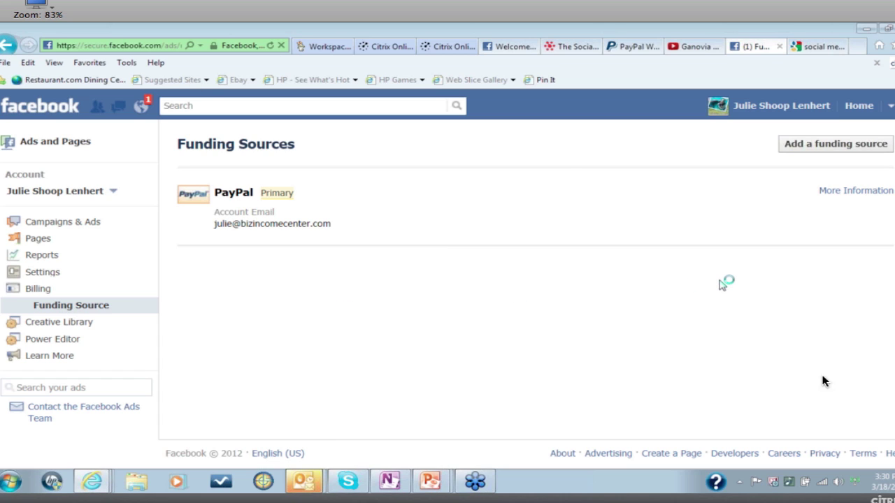
Bring up the GoToWebinar controls and mute the co-organizer who is sharing the screen.
click(776, 493)
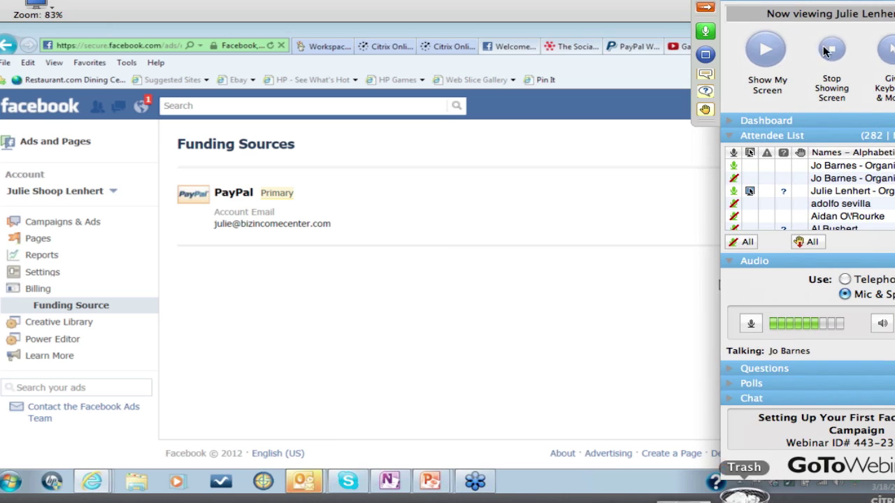
click(734, 191)
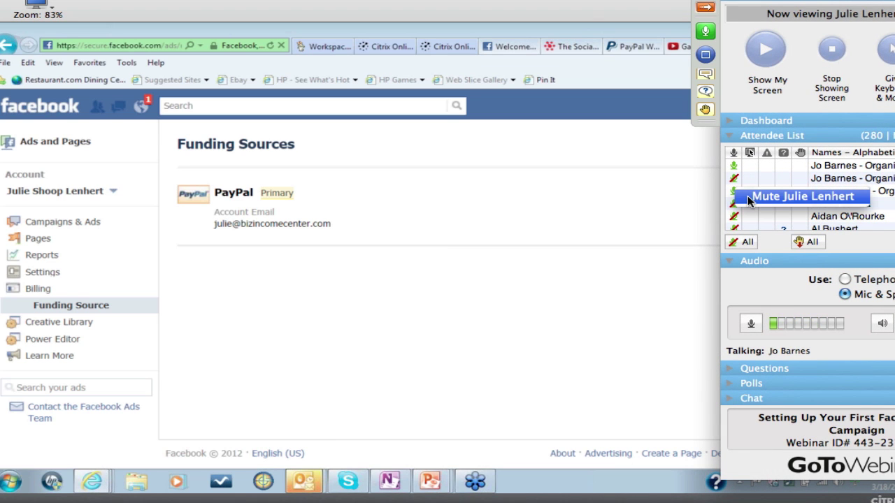
click(748, 199)
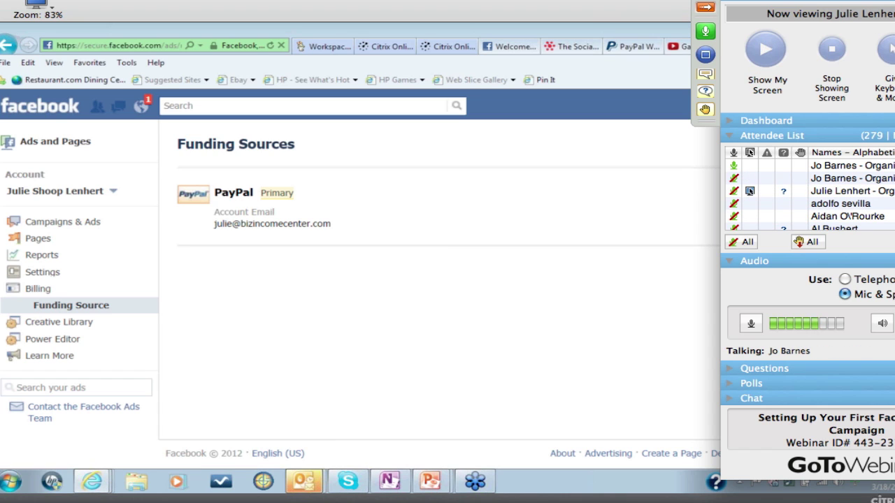
Make your own connected organizer entry in the attendee list the webinar presenter.
click(891, 68)
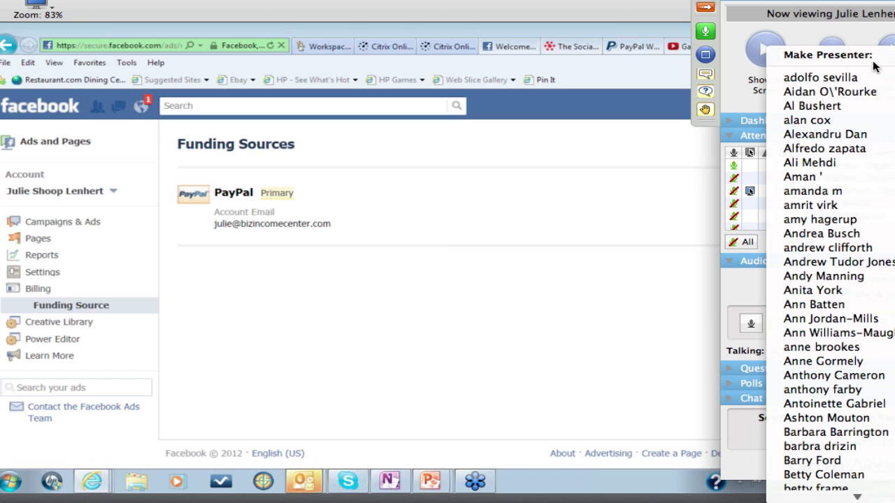
key(Escape)
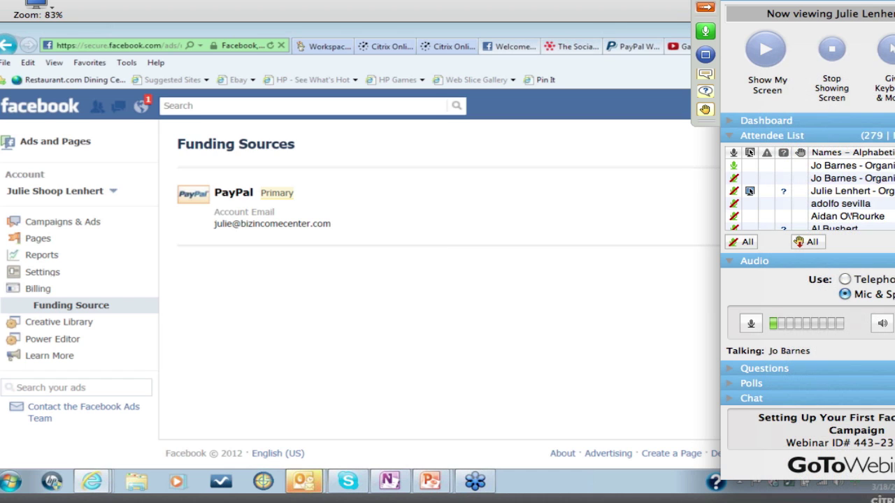
right_click(890, 171)
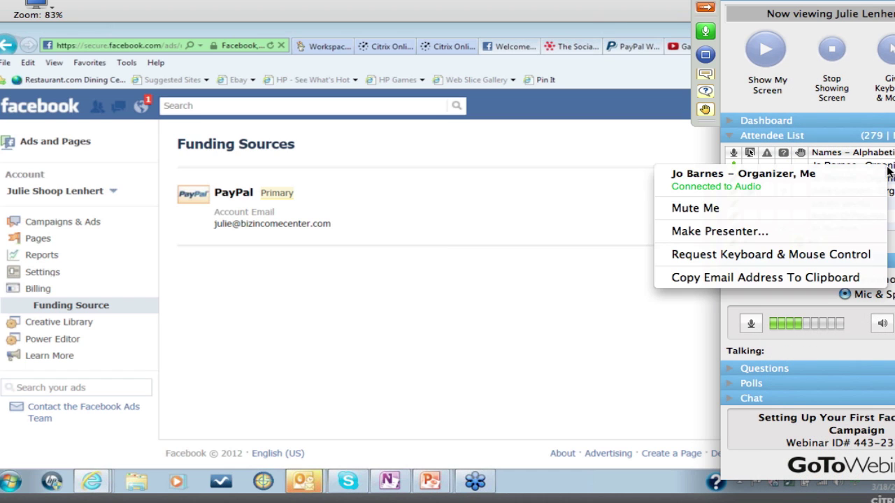
click(746, 231)
click(589, 168)
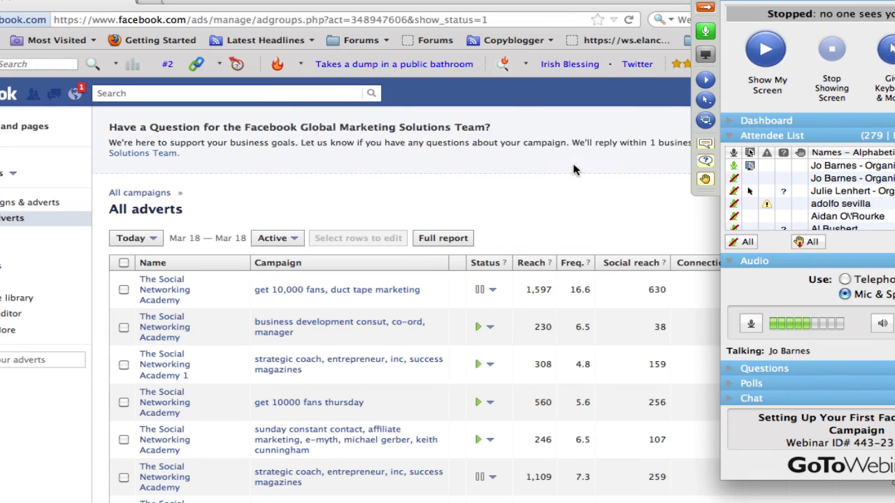
Switch to the webinar presentation in PowerPoint and open the slide show commands.
click(511, 169)
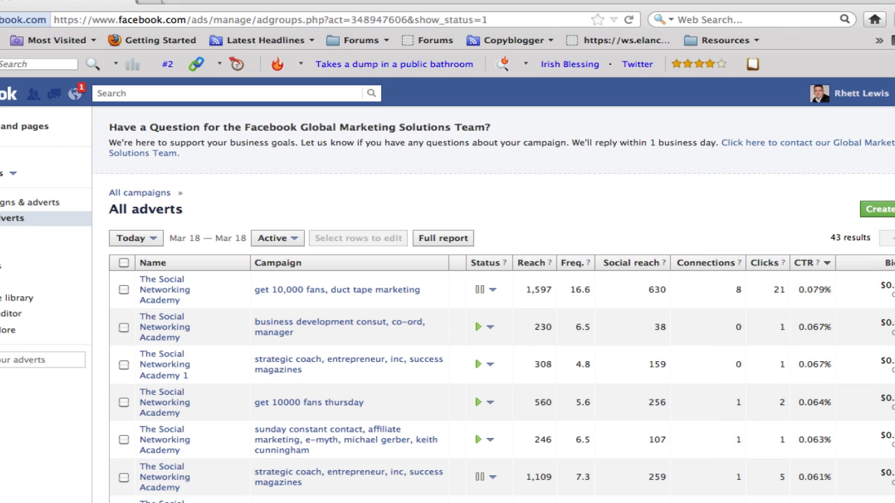
click(360, 493)
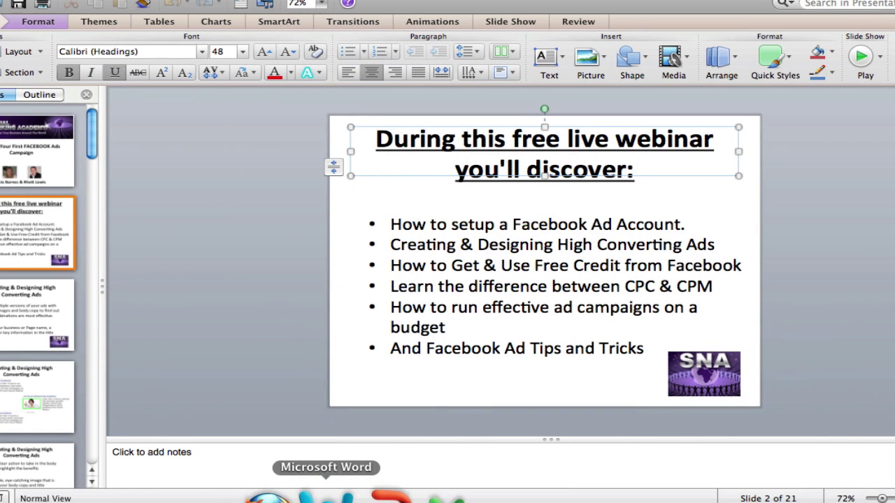
click(407, 1)
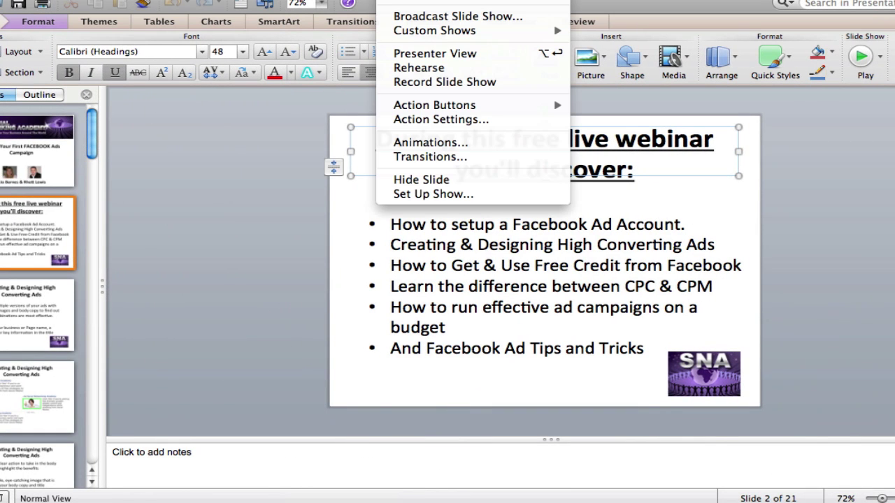